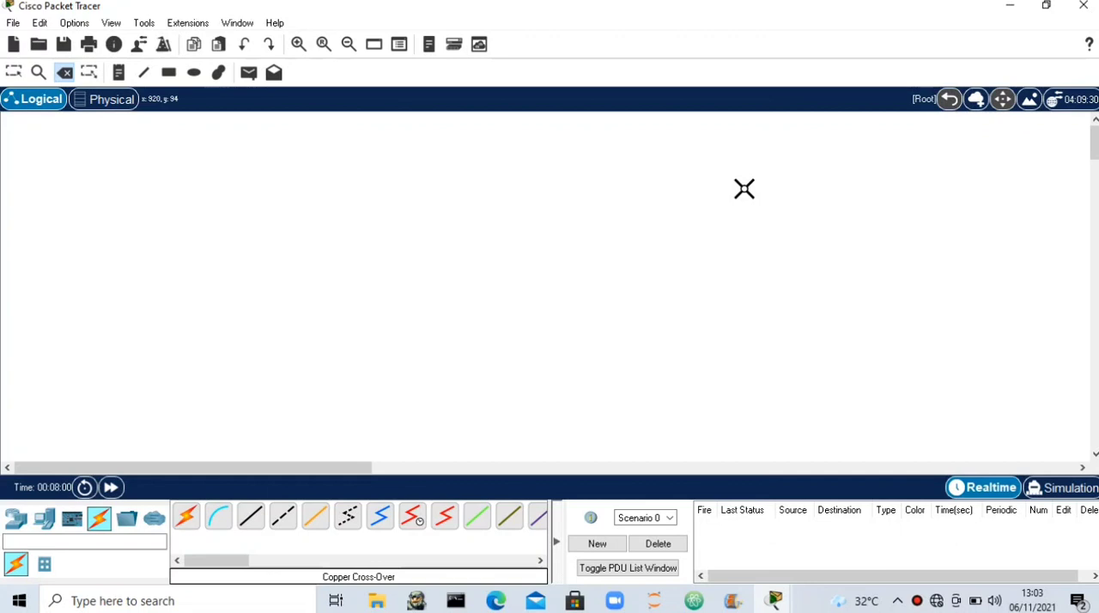
- Place four PCs in a row in the workspace as two separate pairs, one pair on each side
{"action": "left_click", "coordinate": [16, 518]}
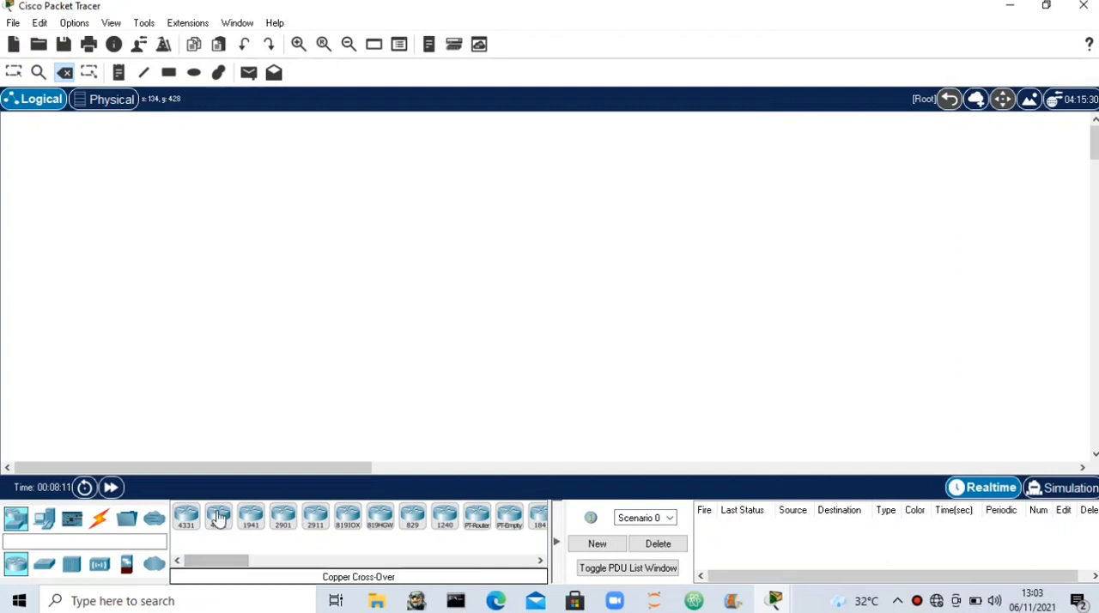
{"action": "left_click", "coordinate": [49, 522]}
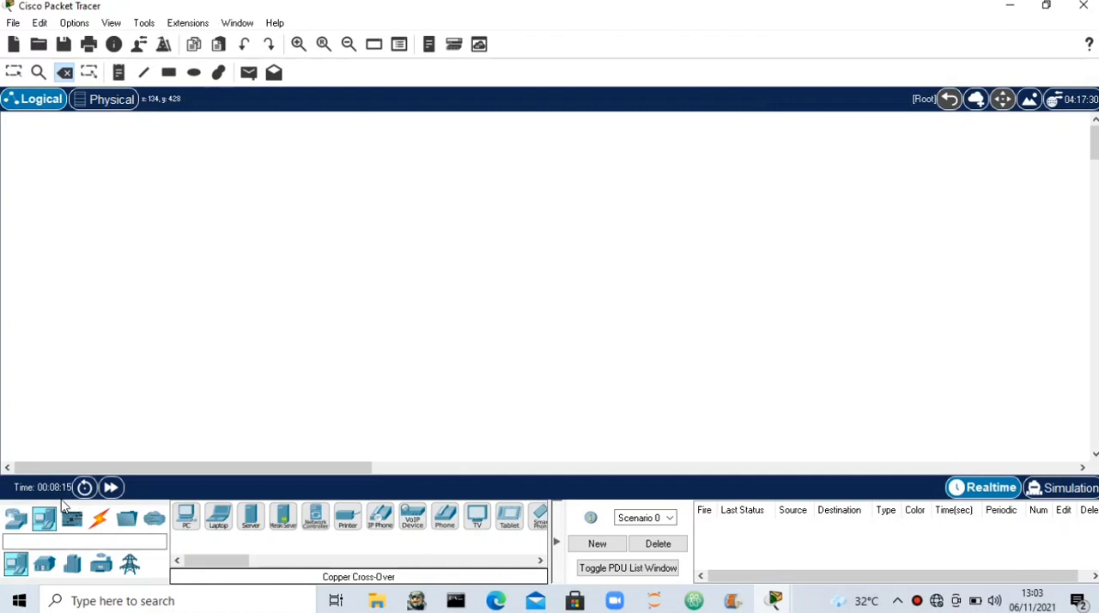
{"action": "left_click", "coordinate": [185, 518]}
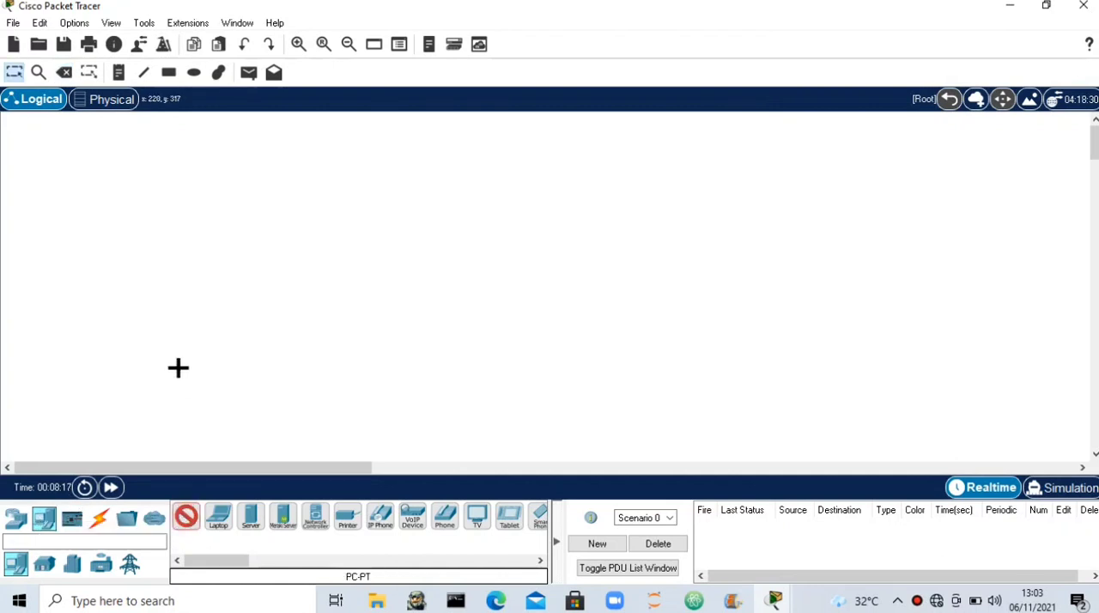
{"action": "left_click", "coordinate": [176, 371]}
{"action": "left_click", "coordinate": [186, 517]}
{"action": "left_click", "coordinate": [238, 365]}
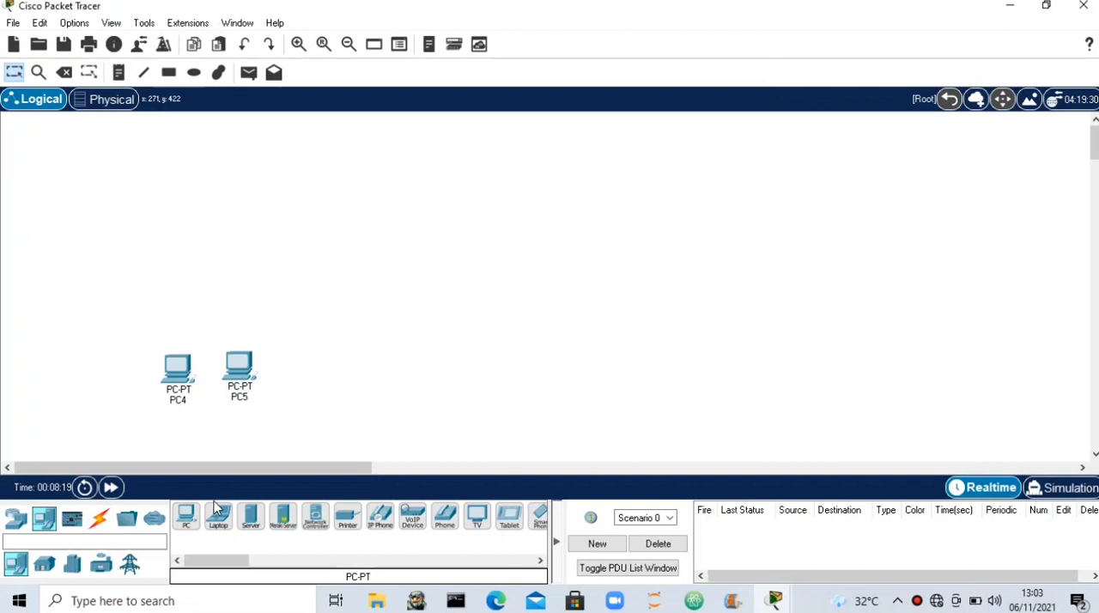
{"action": "left_click", "coordinate": [186, 517]}
{"action": "left_click", "coordinate": [525, 366]}
{"action": "left_click", "coordinate": [186, 517]}
{"action": "left_click", "coordinate": [580, 368]}
- Align the four PCs by nudging PC6 and PC5 level with their neighbours
{"action": "left_click_drag", "start_coordinate": [107, 311], "coordinate": [302, 436]}
{"action": "left_click_drag", "start_coordinate": [424, 300], "coordinate": [695, 457]}
{"action": "left_click_drag", "start_coordinate": [524, 364], "coordinate": [497, 375]}
{"action": "left_click_drag", "start_coordinate": [246, 363], "coordinate": [251, 366]}
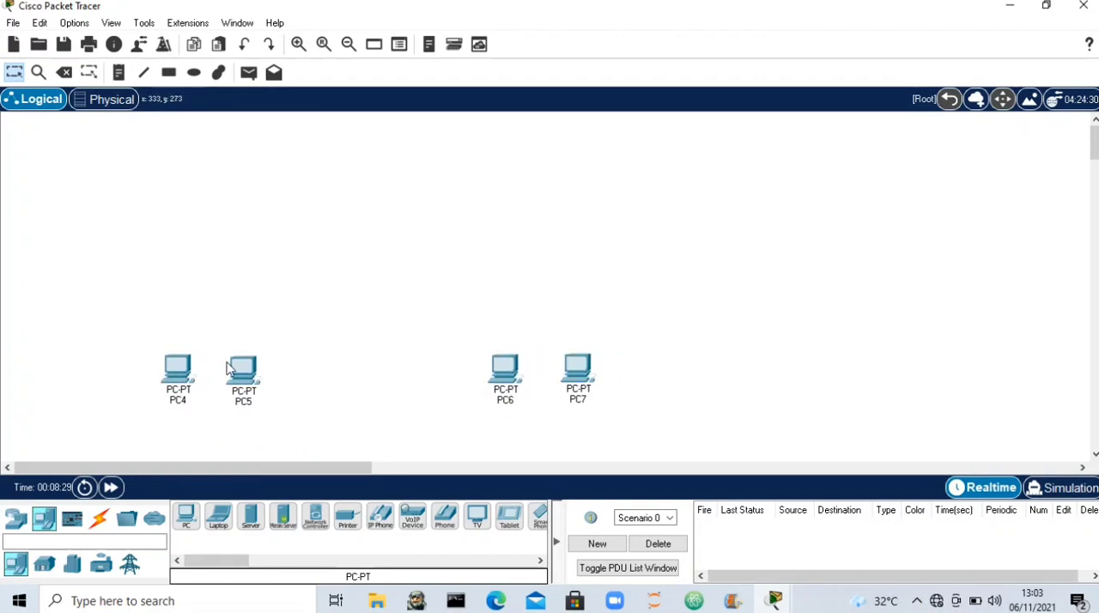
- Place two 2950-24 switches, one above each pair of PCs
{"action": "left_click", "coordinate": [16, 519]}
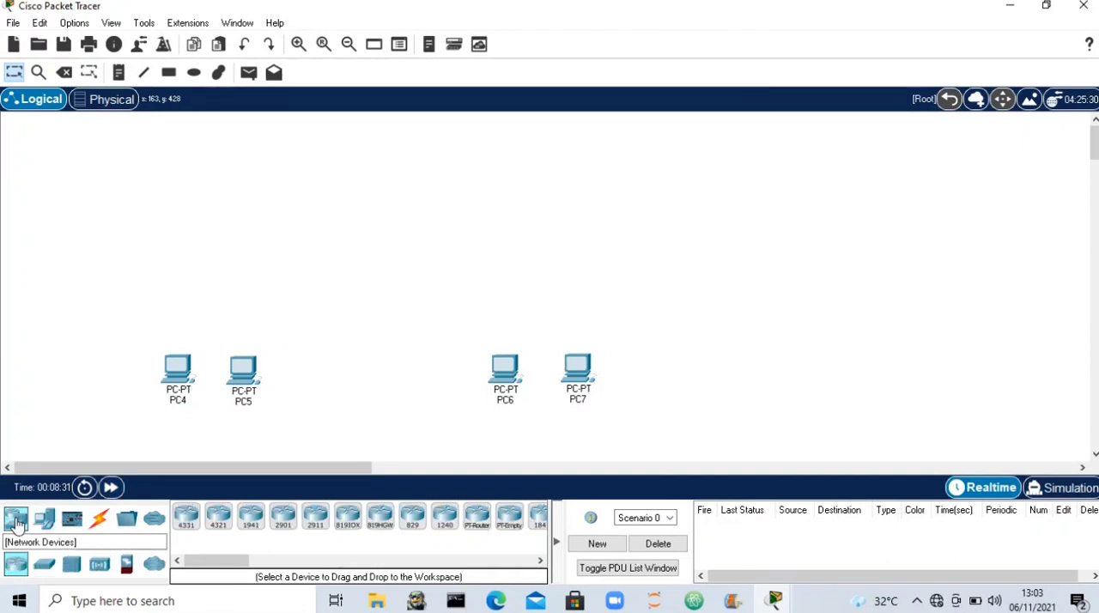
{"action": "left_click", "coordinate": [44, 564]}
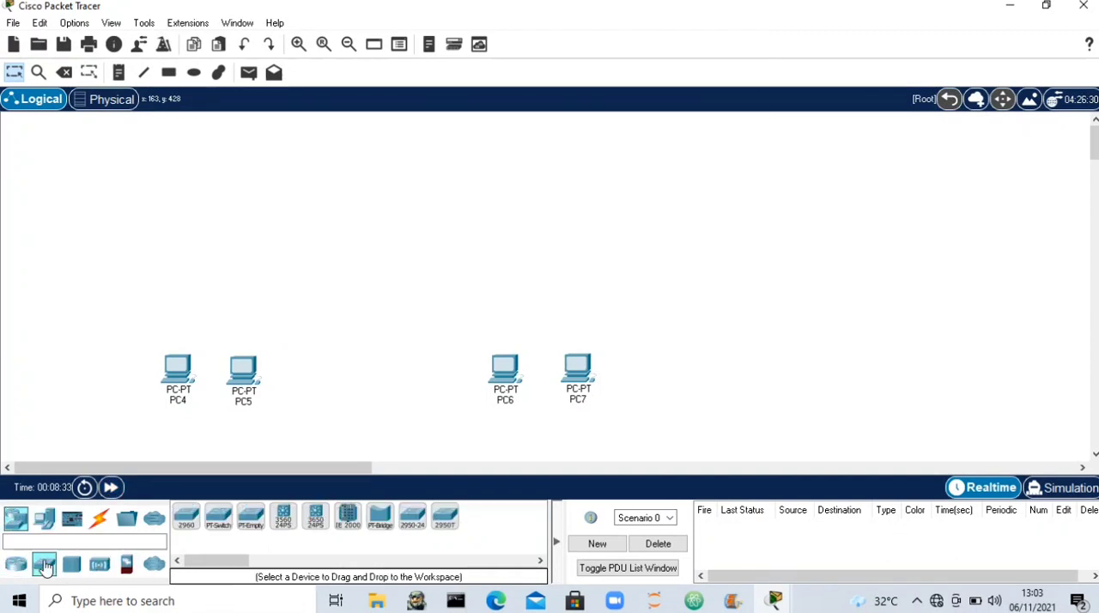
{"action": "left_click", "coordinate": [418, 524]}
{"action": "left_click", "coordinate": [203, 262]}
{"action": "left_click", "coordinate": [412, 516]}
{"action": "left_click", "coordinate": [542, 256]}
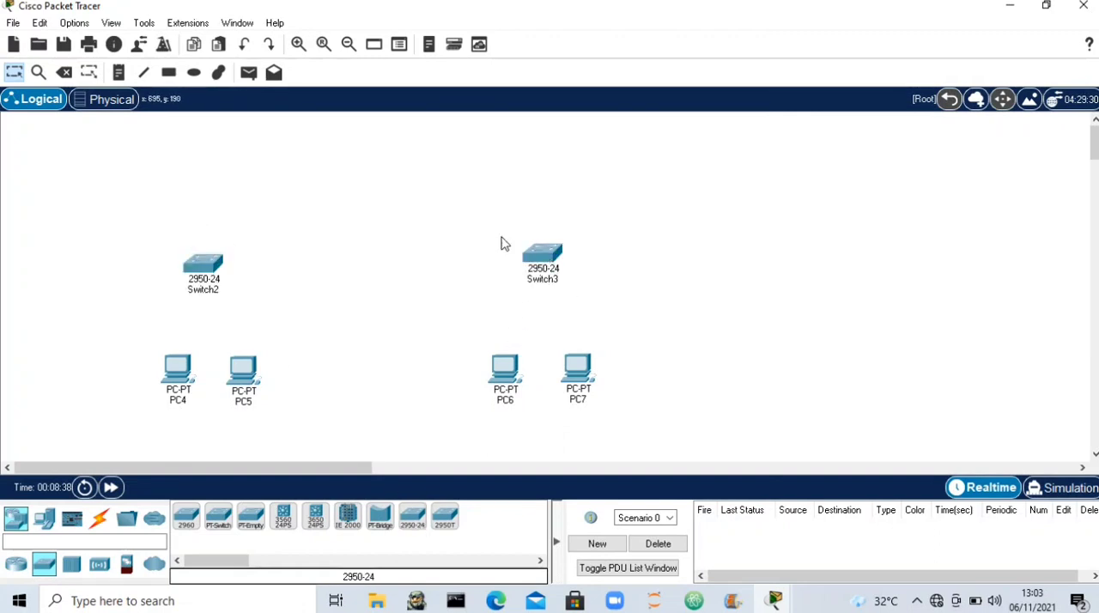
- Connect Switch2's FastEthernet0/1 to PC4's FastEthernet0 with a copper straight-through cable
{"action": "left_click", "coordinate": [99, 518]}
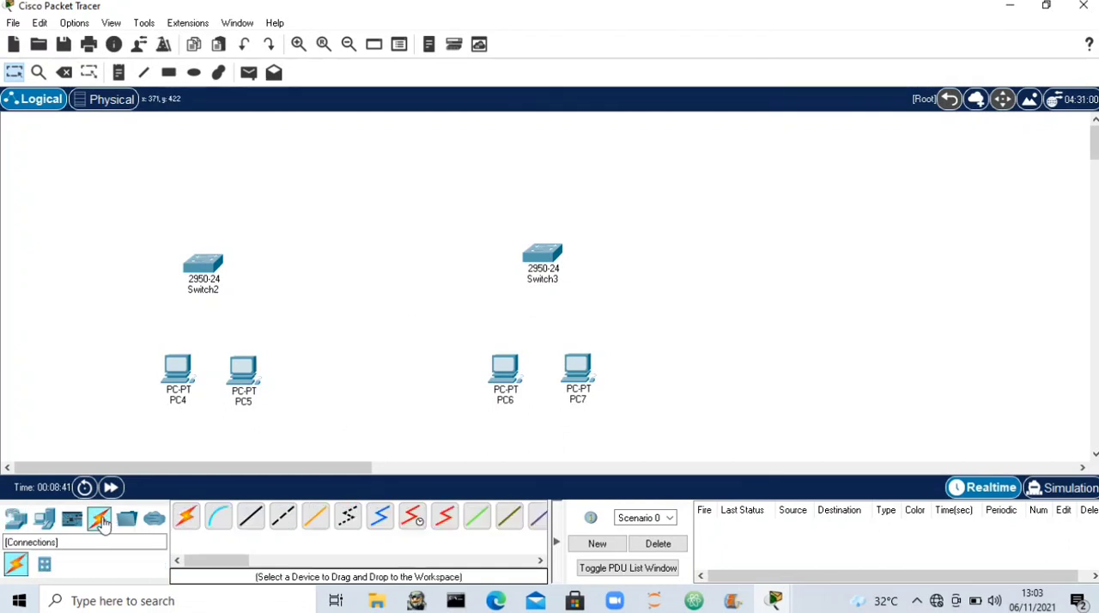
{"action": "left_click", "coordinate": [264, 530]}
{"action": "left_click", "coordinate": [210, 266]}
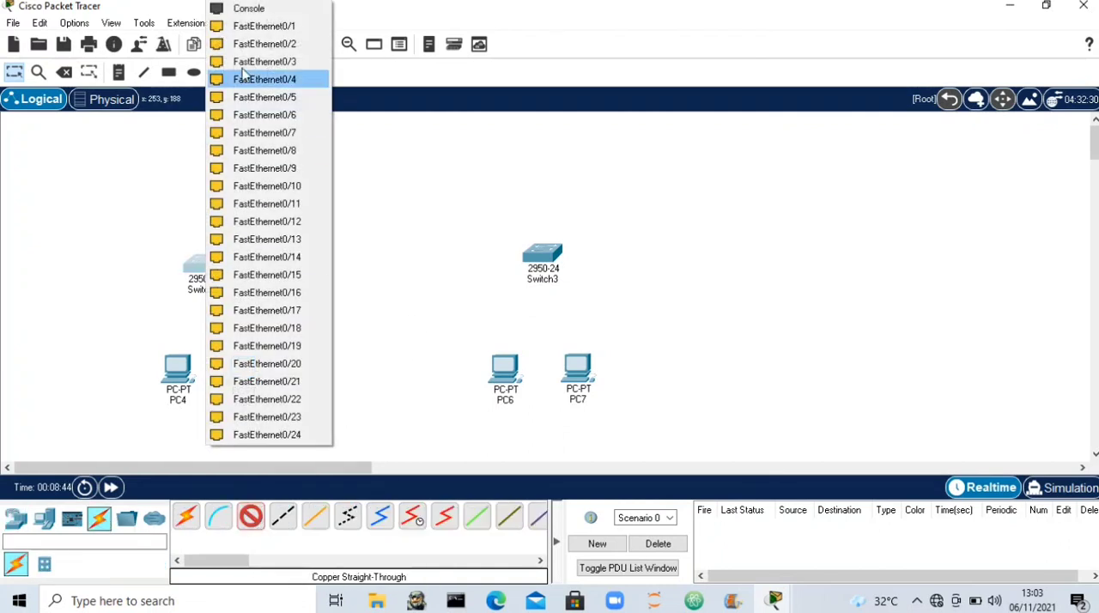
{"action": "left_click", "coordinate": [260, 25]}
{"action": "left_click", "coordinate": [178, 378]}
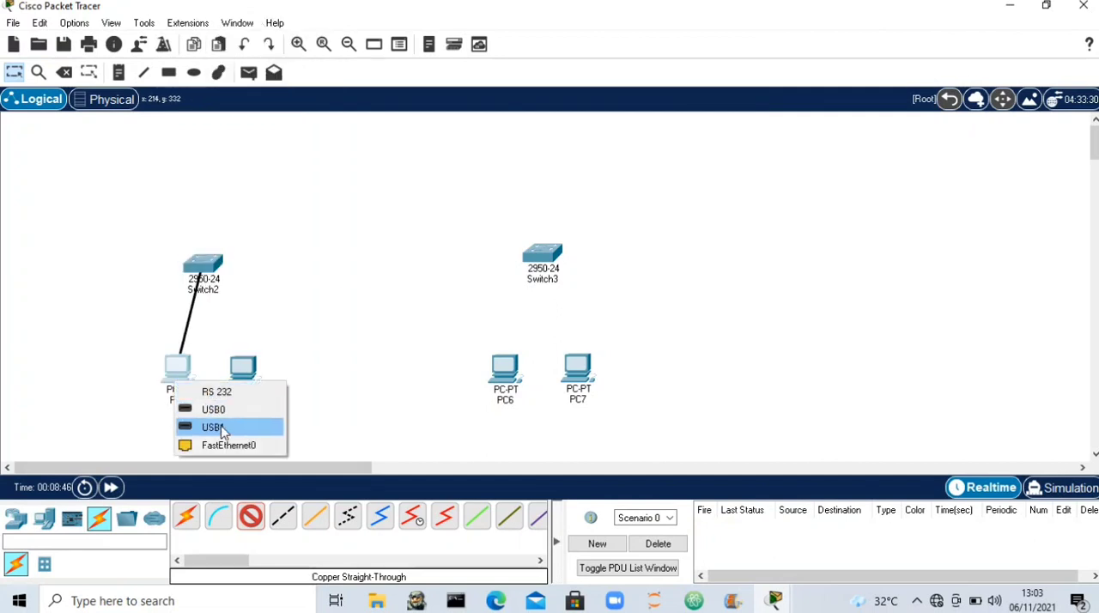
{"action": "left_click", "coordinate": [235, 444]}
- Connect Switch2 to PC5's FastEthernet0 with a copper straight-through cable
{"action": "left_click", "coordinate": [262, 523]}
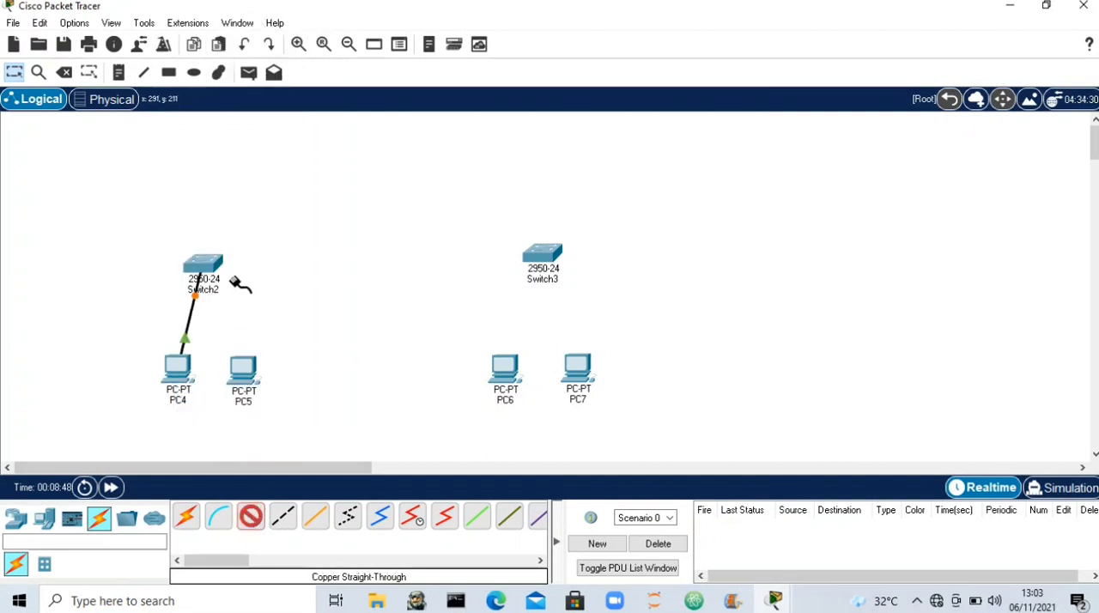
{"action": "left_click", "coordinate": [209, 260]}
{"action": "left_click", "coordinate": [260, 26]}
{"action": "left_click", "coordinate": [244, 371]}
{"action": "left_click", "coordinate": [296, 448]}
- Connect Switch3's FastEthernet0/1 to PC6's FastEthernet0 with a copper straight-through cable
{"action": "left_click", "coordinate": [251, 515]}
{"action": "left_click", "coordinate": [551, 261]}
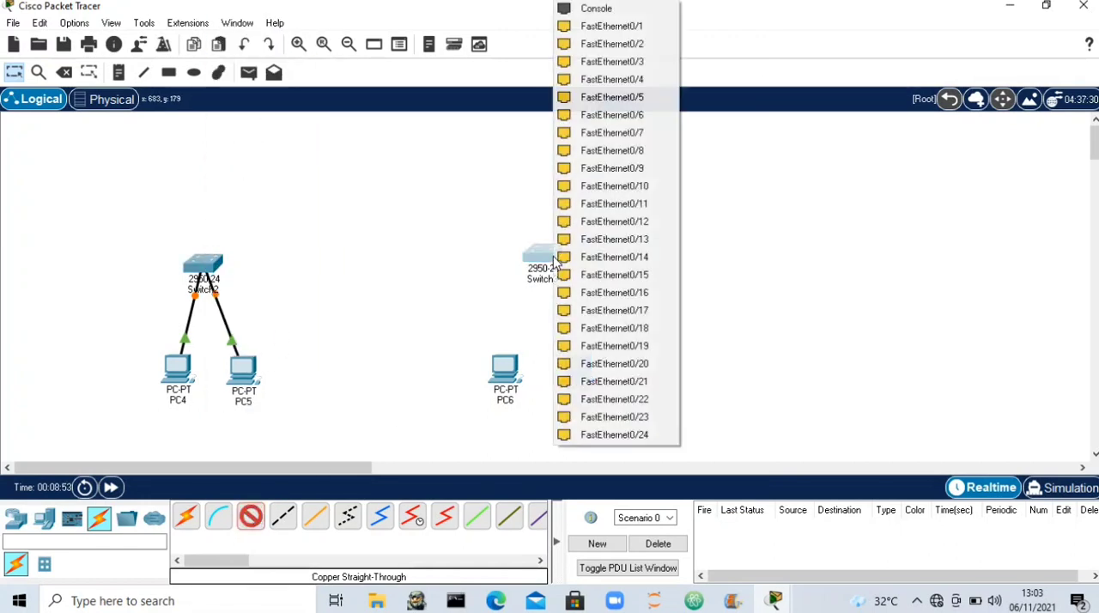
{"action": "left_click", "coordinate": [624, 26]}
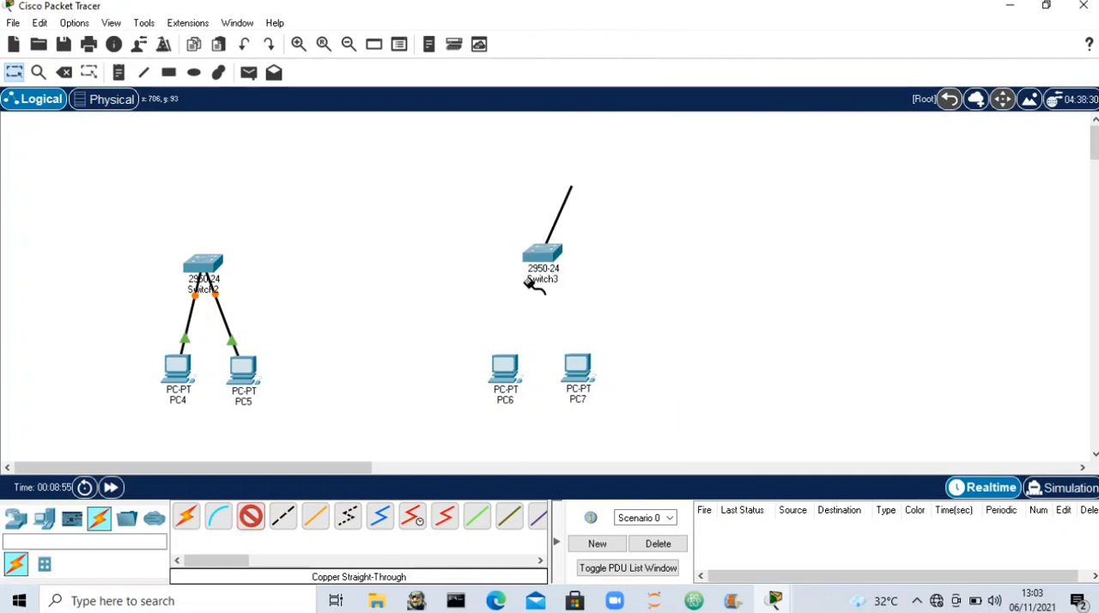
{"action": "left_click", "coordinate": [504, 369]}
{"action": "left_click", "coordinate": [566, 439]}
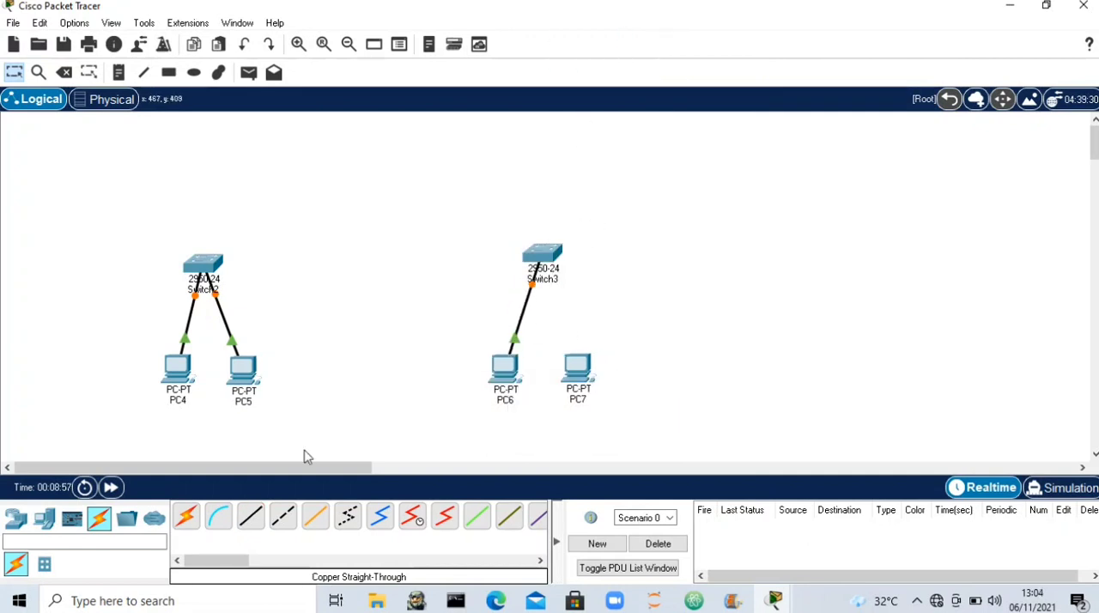
- Connect Switch3 to PC7's FastEthernet0 with a copper straight-through cable
{"action": "left_click", "coordinate": [252, 515]}
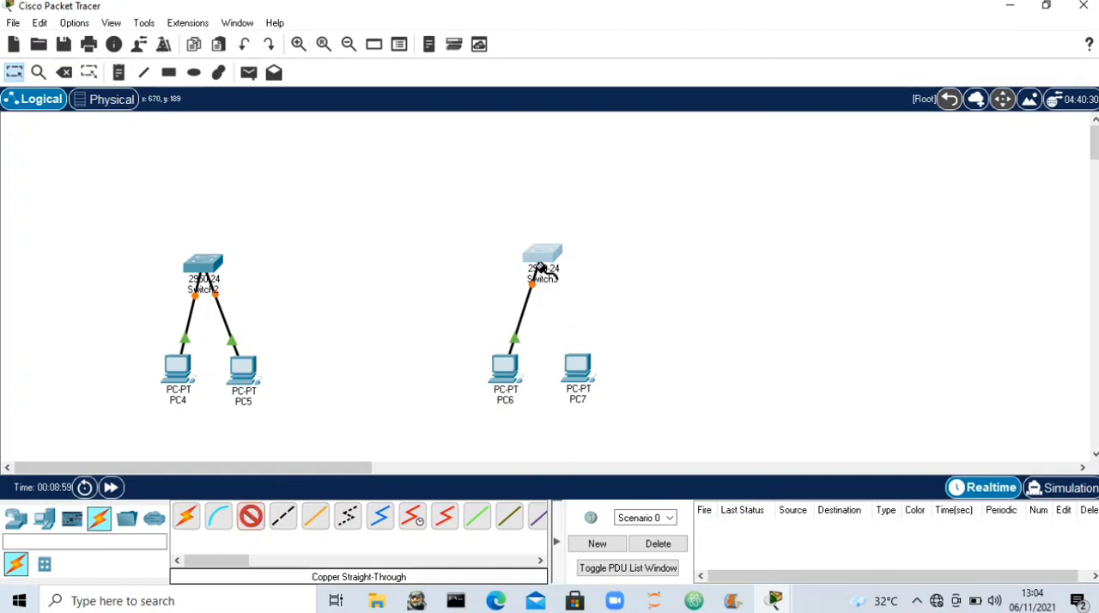
{"action": "left_click", "coordinate": [546, 262]}
{"action": "left_click", "coordinate": [635, 32]}
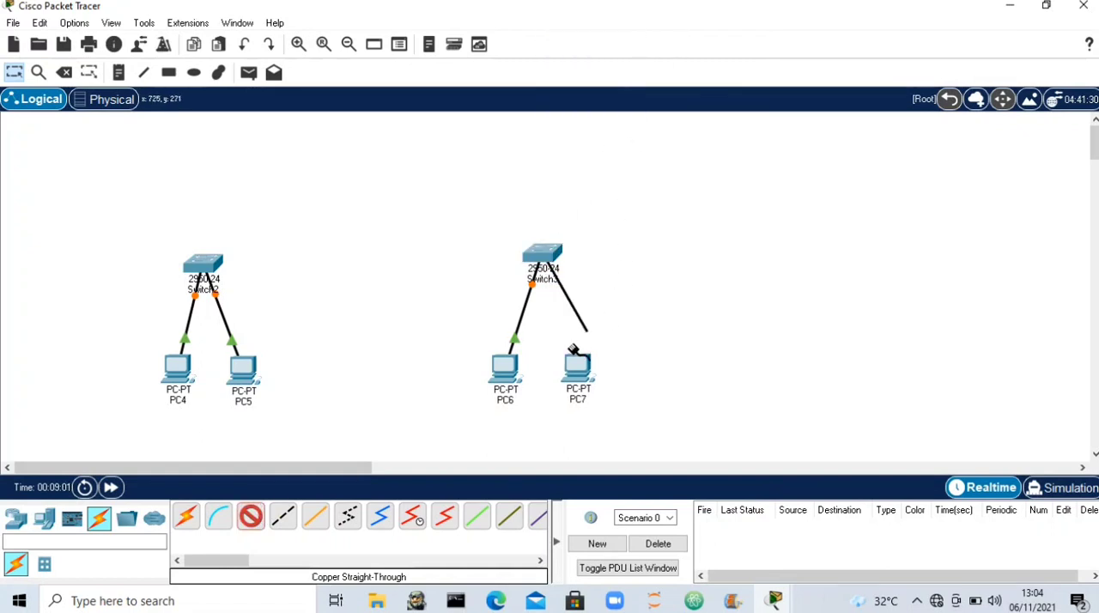
{"action": "left_click", "coordinate": [572, 375]}
{"action": "left_click", "coordinate": [625, 438]}
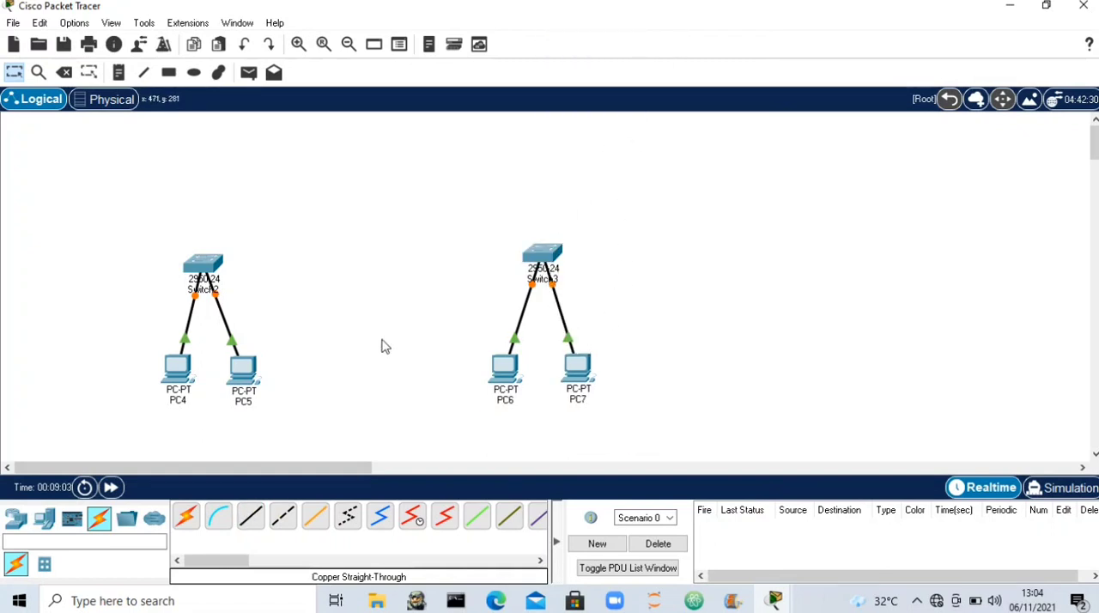
- Configure PC4 with static IPv4 address 192.168.1.2, subnet mask 255.255.255.0 and default gateway 192.168.1.1
{"action": "left_click", "coordinate": [177, 369]}
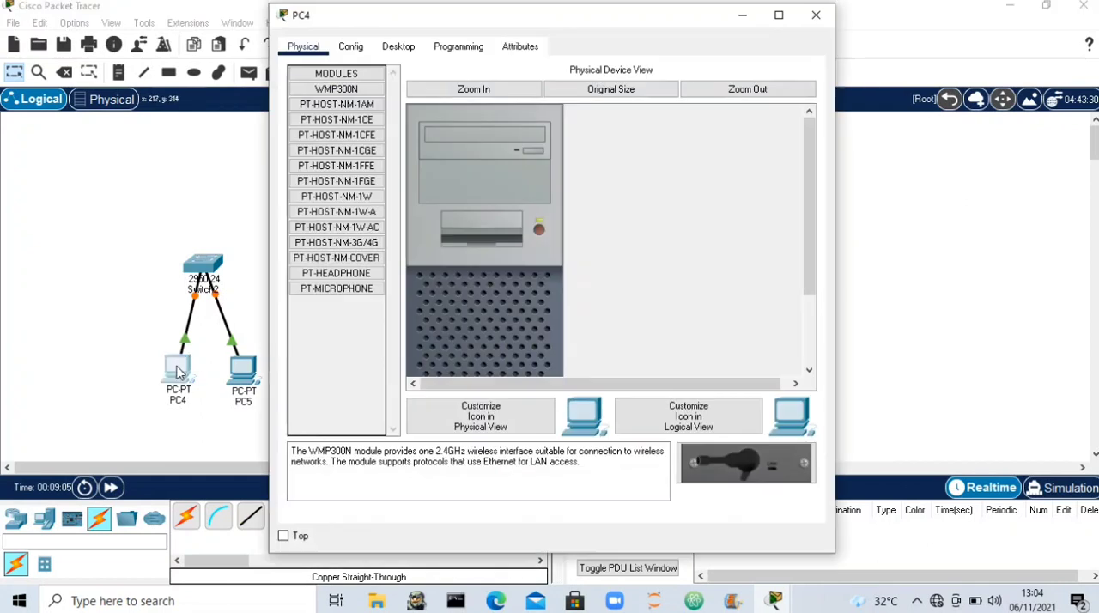
{"action": "left_click", "coordinate": [399, 46]}
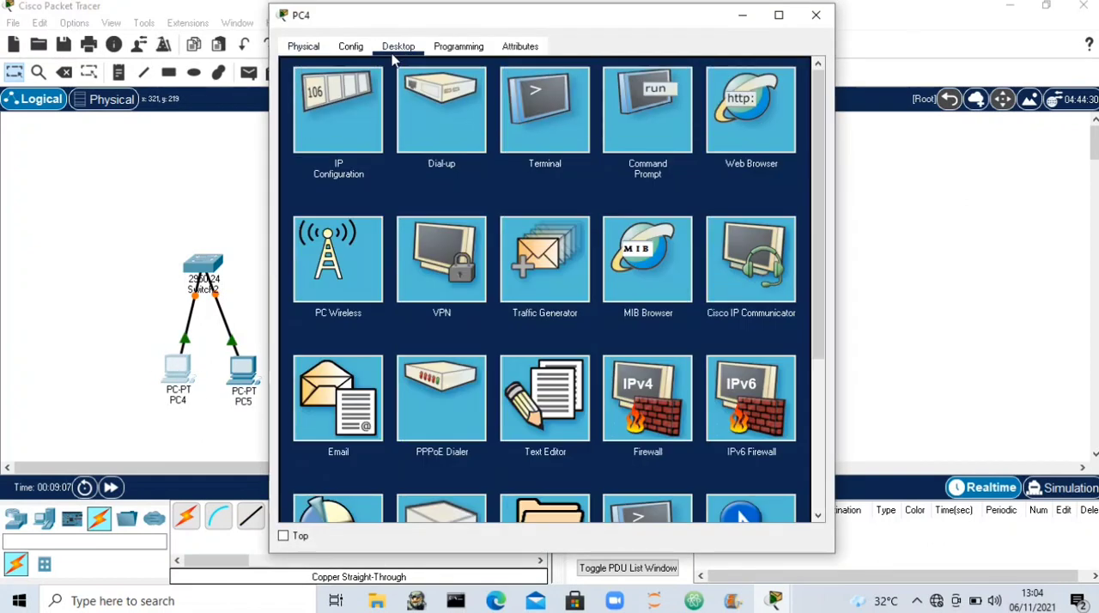
{"action": "left_click", "coordinate": [349, 83]}
{"action": "left_click", "coordinate": [524, 163]}
{"action": "type", "text": "192.168.1.2"}
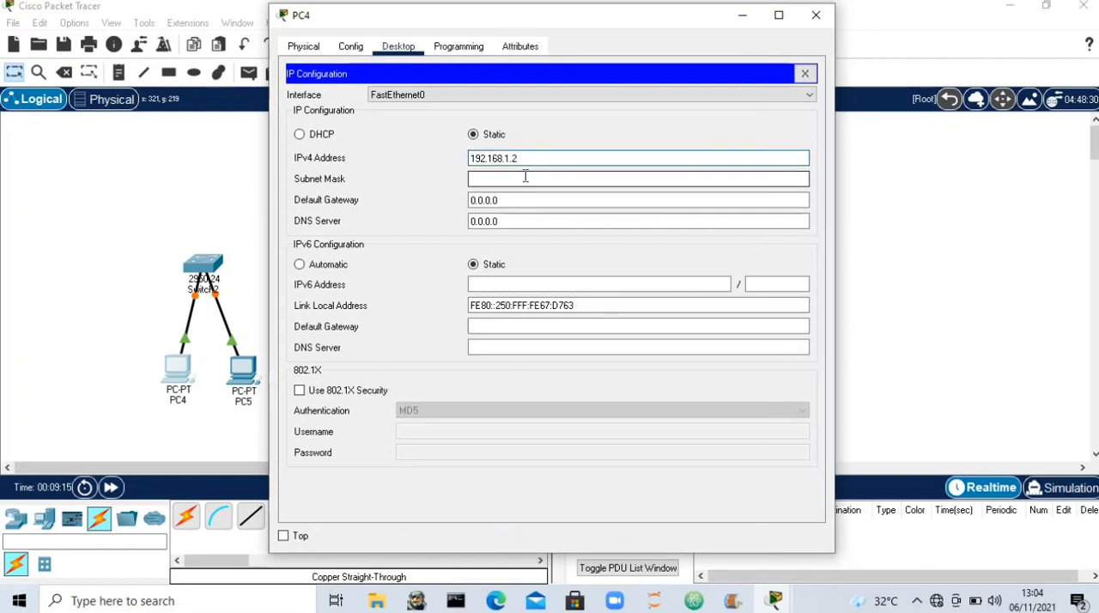
{"action": "left_click", "coordinate": [525, 177]}
{"action": "left_click", "coordinate": [529, 200]}
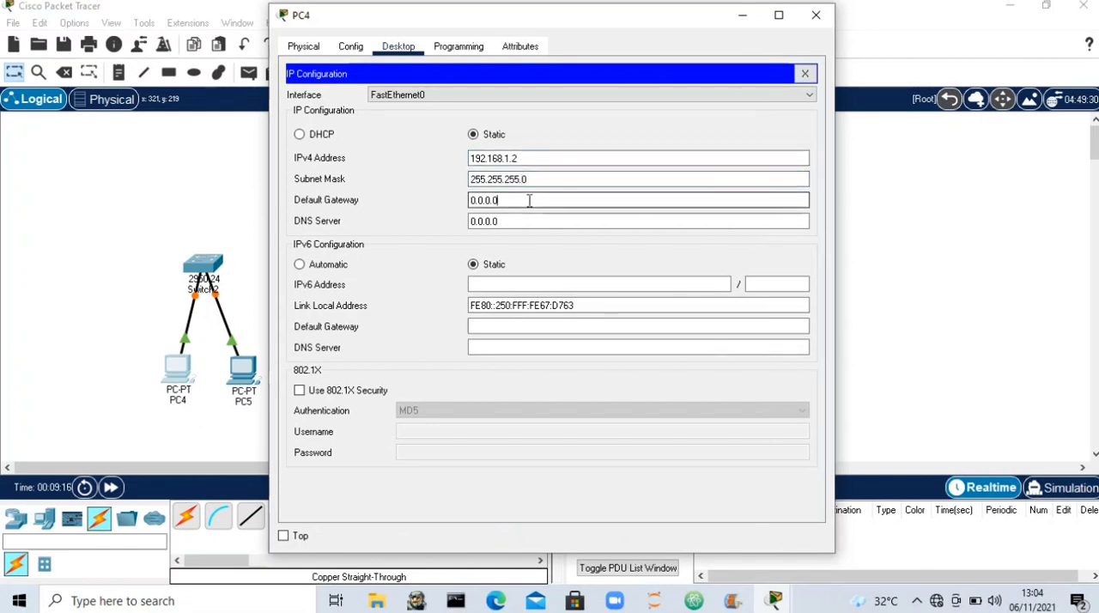
{"action": "type", "text": "192.1681."}
{"action": "left_click", "coordinate": [816, 16]}
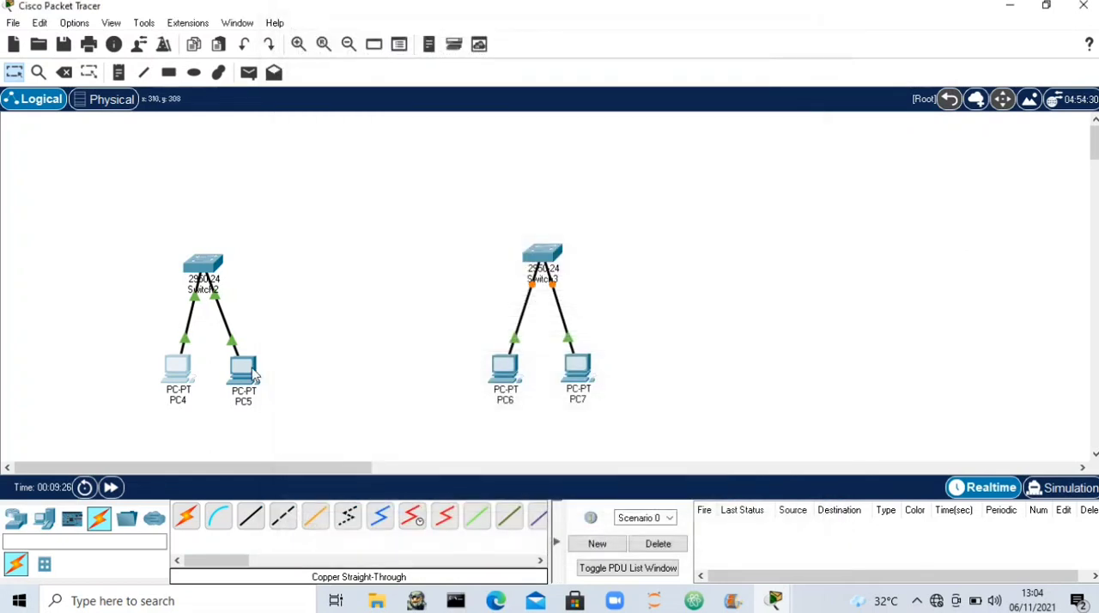
- Configure PC5 with static IPv4 address 192.168.1.3, subnet mask 255.255.255.0 and default gateway 192.168.1.1
{"action": "left_click", "coordinate": [249, 372]}
{"action": "left_click", "coordinate": [402, 48]}
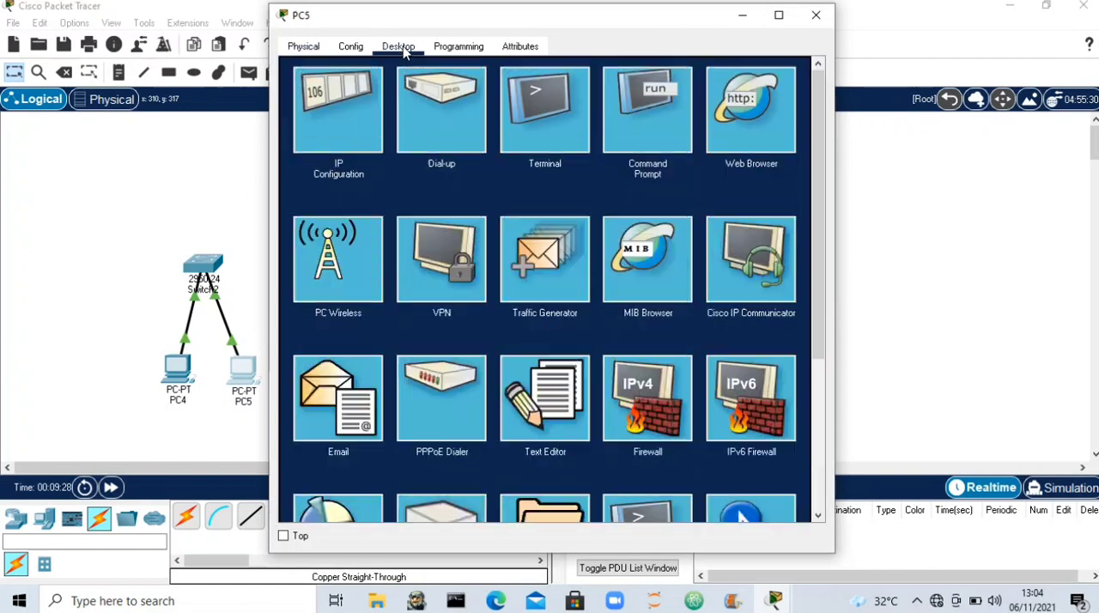
{"action": "left_click", "coordinate": [350, 119]}
{"action": "left_click", "coordinate": [535, 160]}
{"action": "type", "text": "192.168.1.3"}
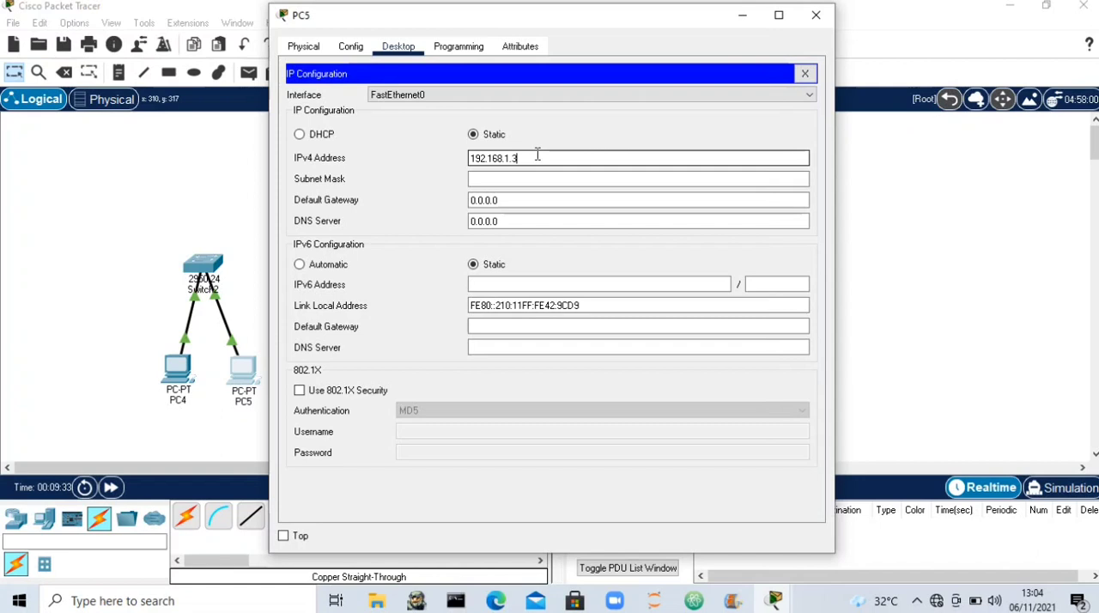
{"action": "left_click", "coordinate": [544, 178]}
{"action": "left_click", "coordinate": [539, 200]}
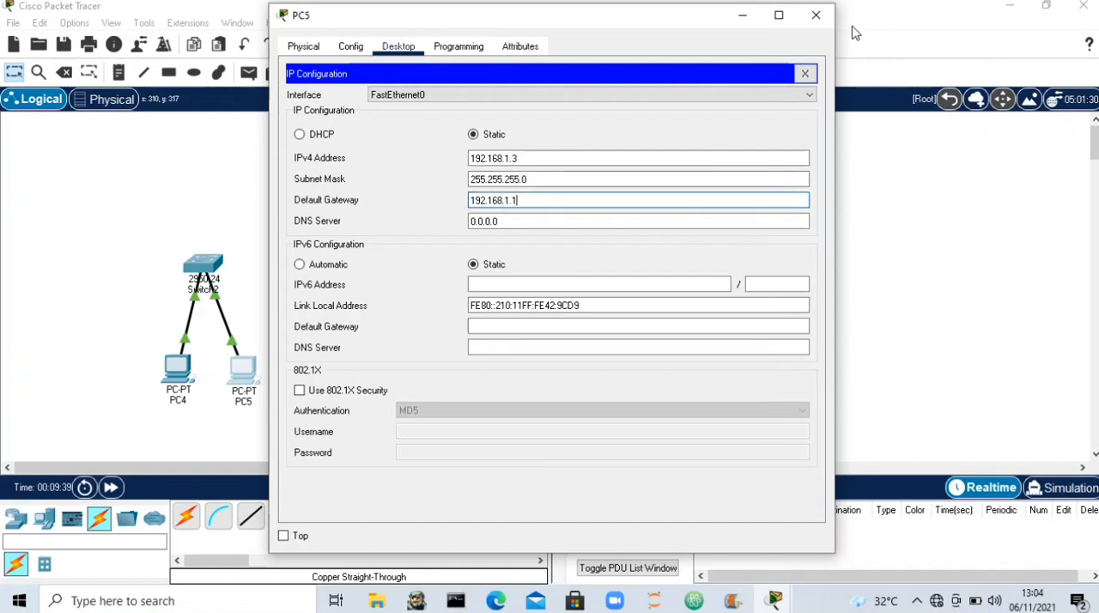
{"action": "left_click", "coordinate": [816, 14]}
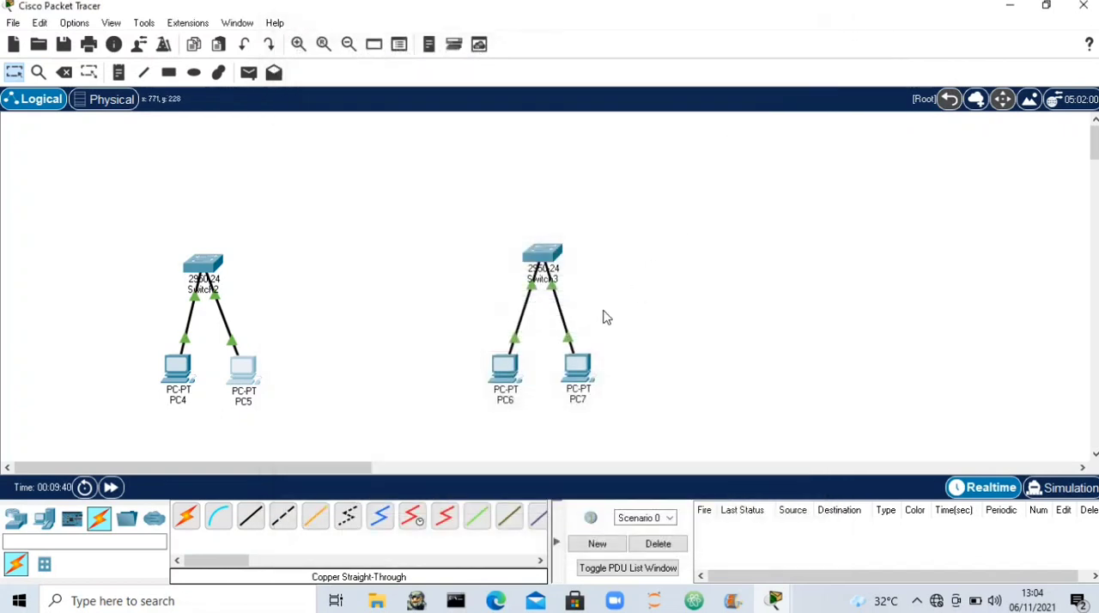
- Configure PC6 with static IPv4 address 192.168.2.2, subnet mask 255.255.255.0 and default gateway 192.168.2.1
{"action": "left_click", "coordinate": [513, 369]}
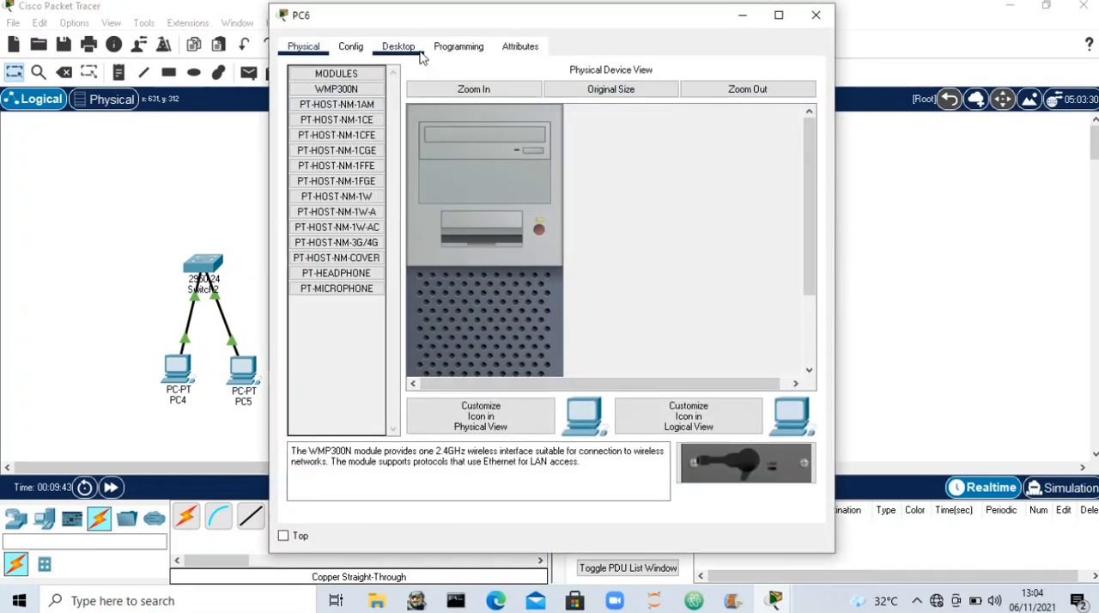
{"action": "left_click", "coordinate": [415, 53]}
{"action": "left_click", "coordinate": [360, 107]}
{"action": "left_click", "coordinate": [534, 152]}
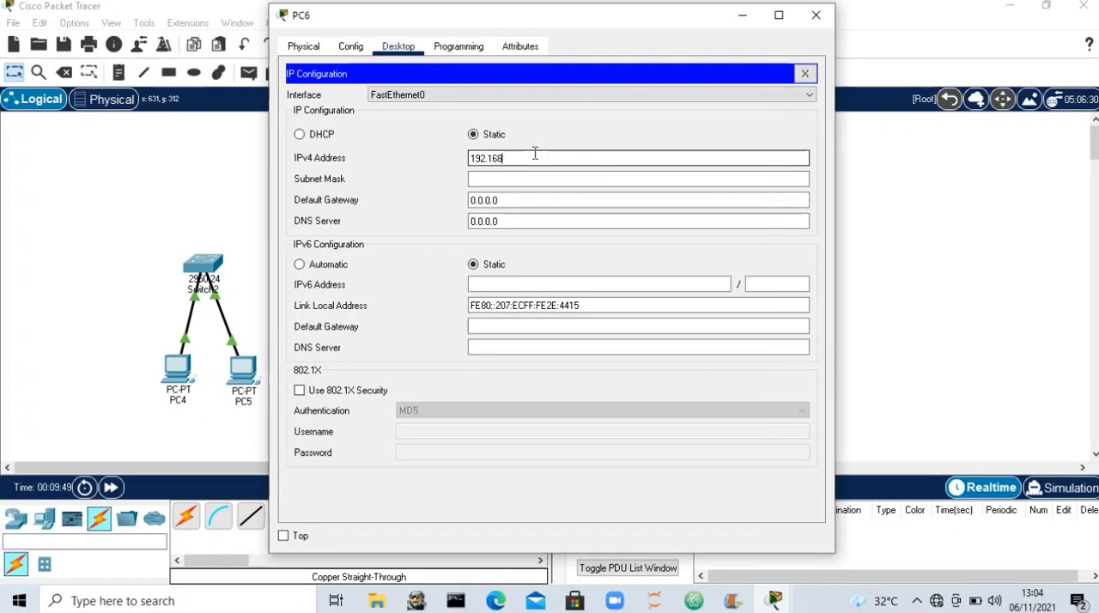
{"action": "type", "text": "192.168.2.2"}
{"action": "left_click", "coordinate": [544, 174]}
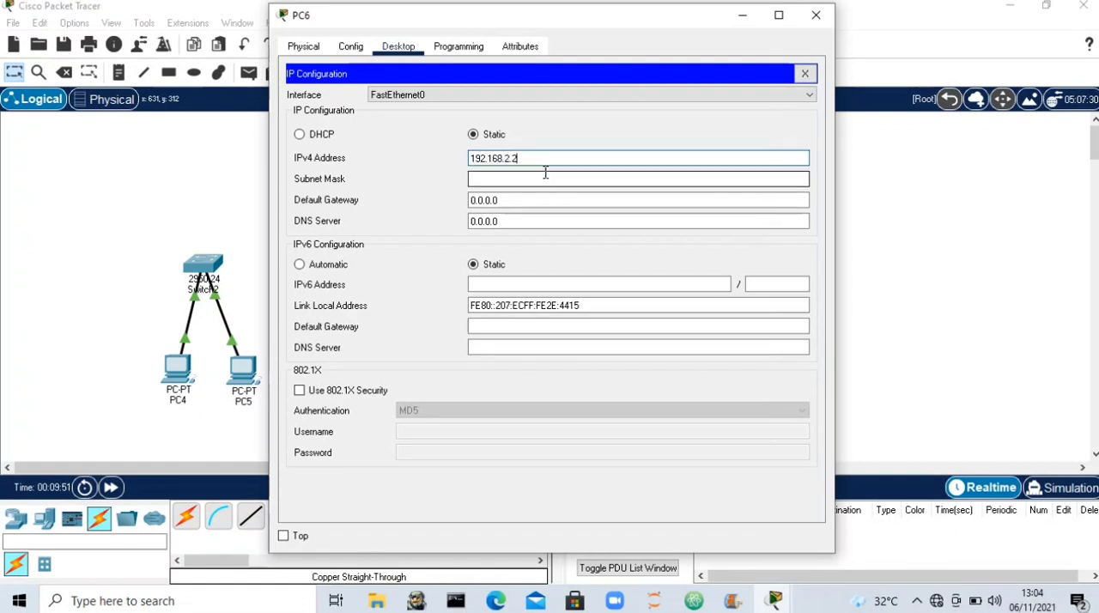
{"action": "left_click", "coordinate": [546, 202]}
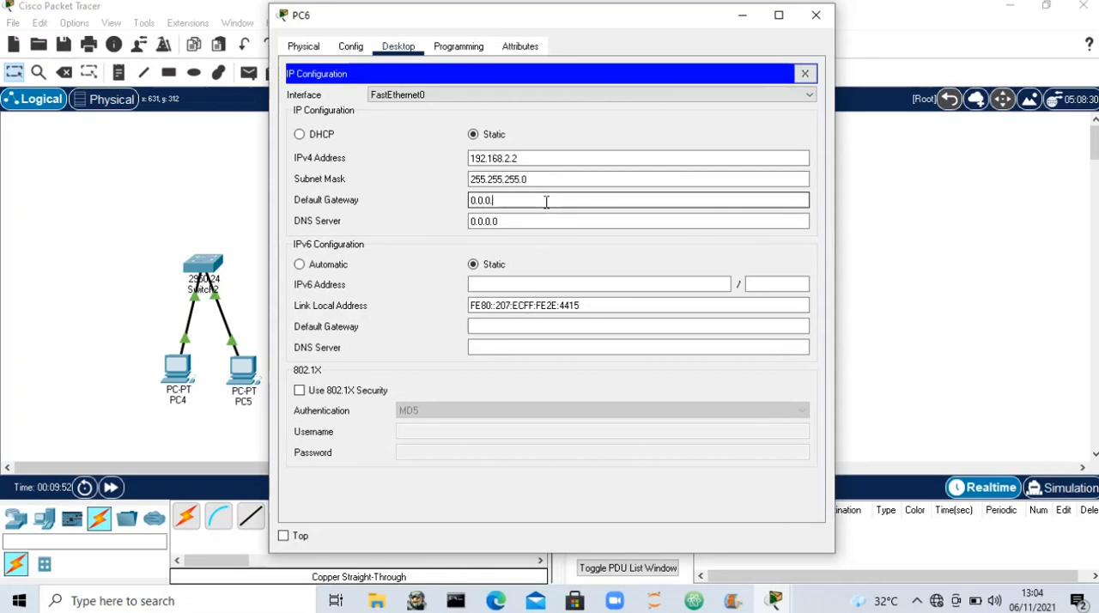
{"action": "type", "text": "192.168.2.1"}
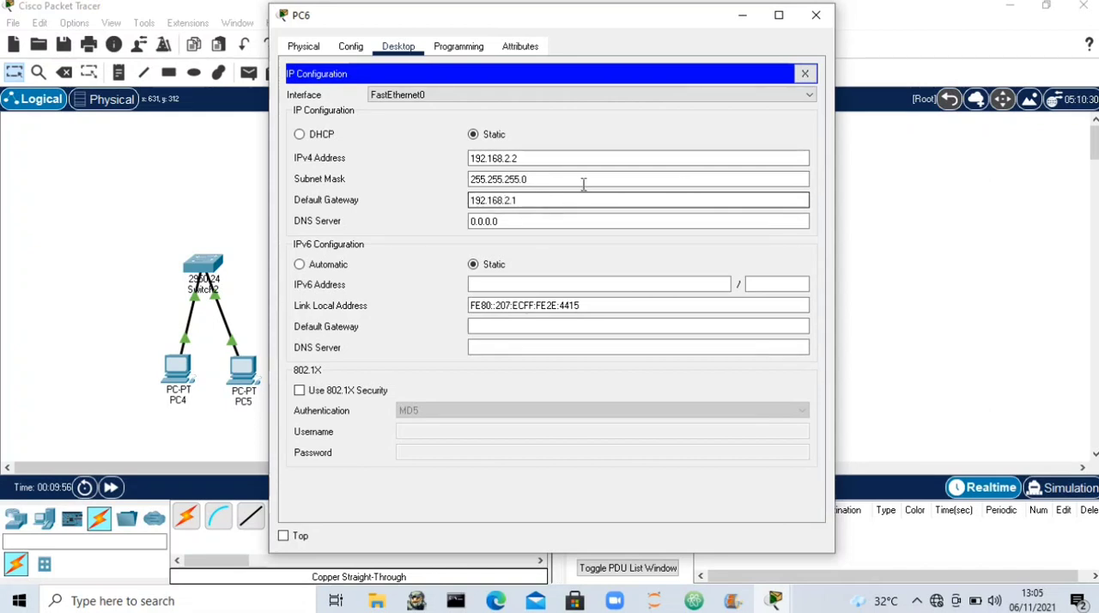
{"action": "left_click", "coordinate": [815, 14]}
- Configure PC7 with static IPv4 address 192.168.2.3, subnet mask 255.255.255.0 and default gateway 192.168.2.1
{"action": "left_click", "coordinate": [577, 364]}
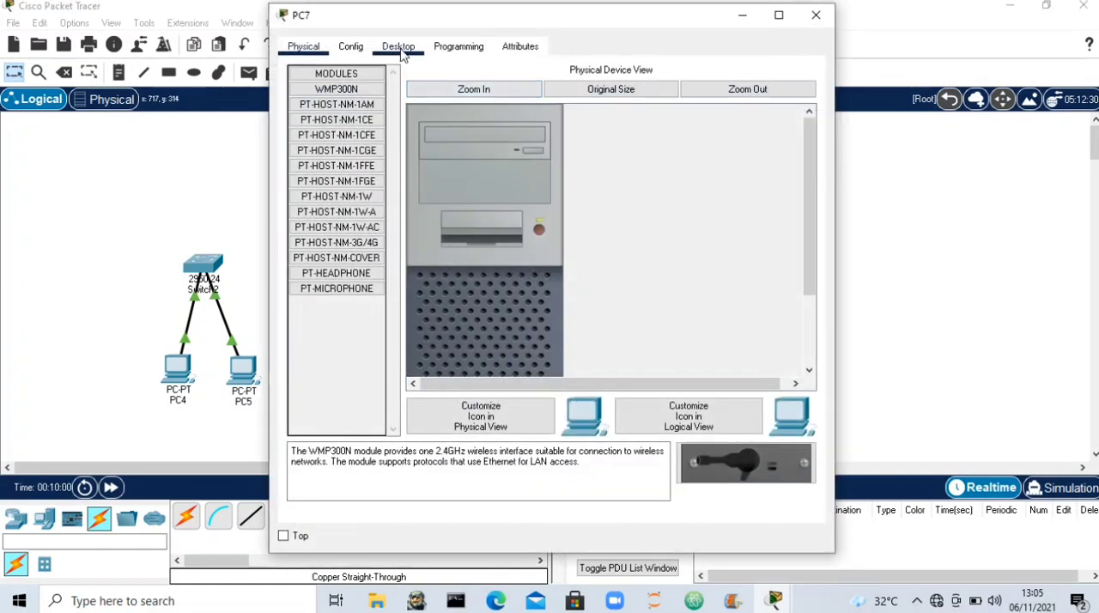
{"action": "left_click", "coordinate": [399, 46]}
{"action": "left_click", "coordinate": [359, 96]}
{"action": "left_click", "coordinate": [491, 160]}
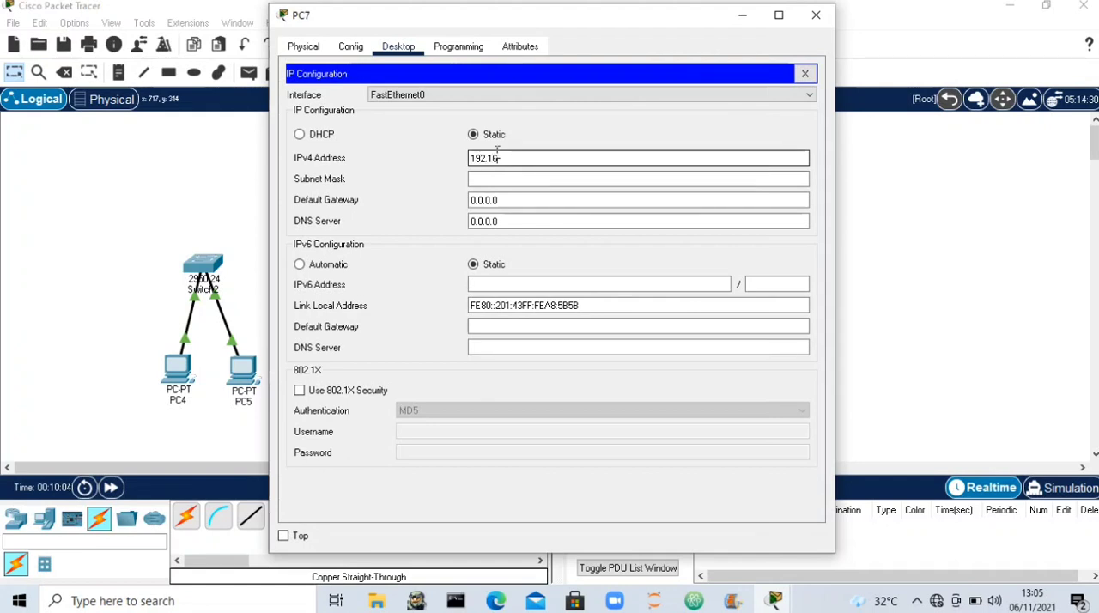
{"action": "left_click", "coordinate": [518, 177]}
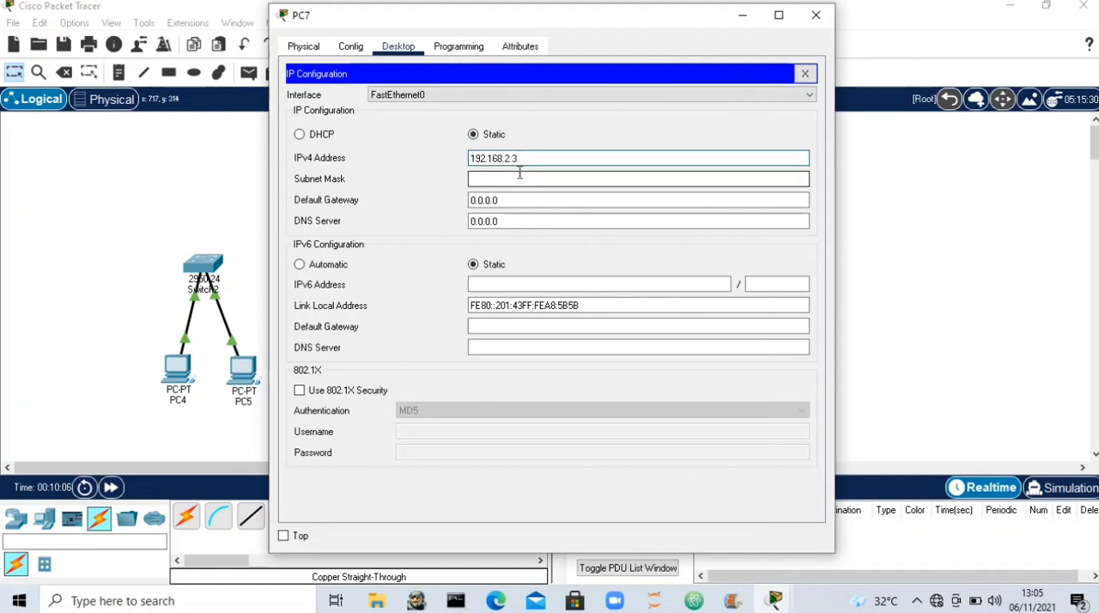
{"action": "left_click", "coordinate": [529, 214]}
{"action": "left_click", "coordinate": [532, 204]}
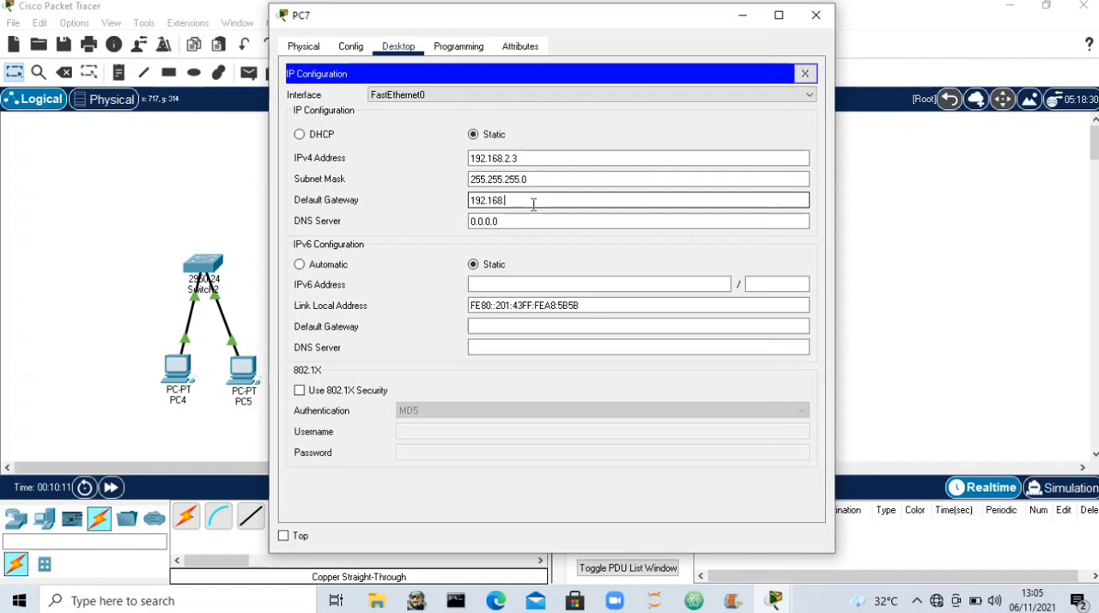
{"action": "left_click", "coordinate": [815, 16]}
- Test connectivity with simple PDUs from PC4 to PC5 and from PC6 to PC7, and delete the PDU scenario
{"action": "left_click", "coordinate": [248, 72]}
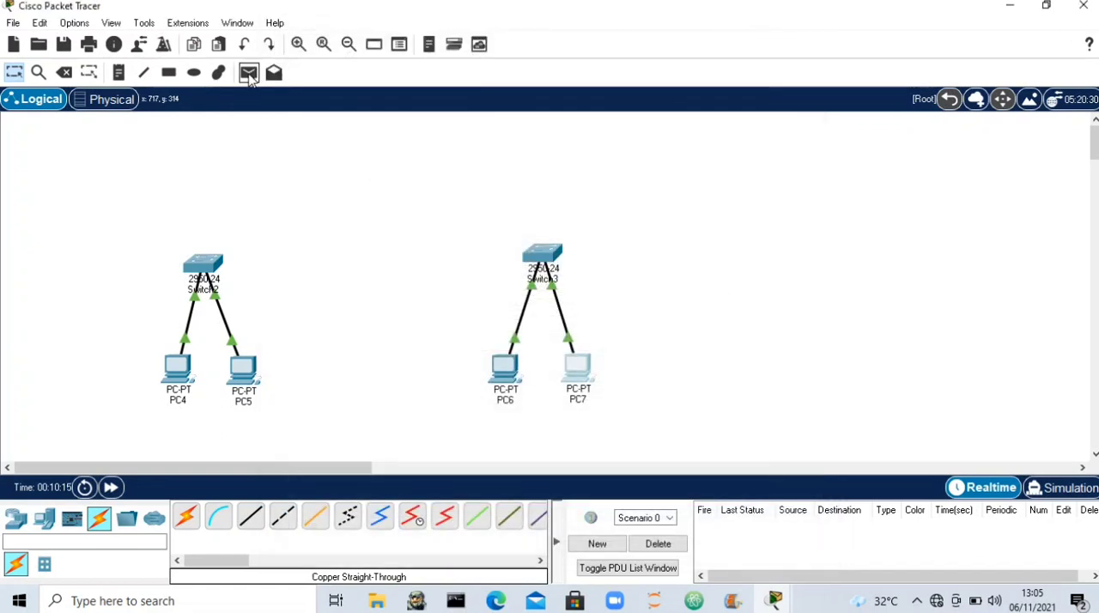
{"action": "left_click", "coordinate": [180, 369]}
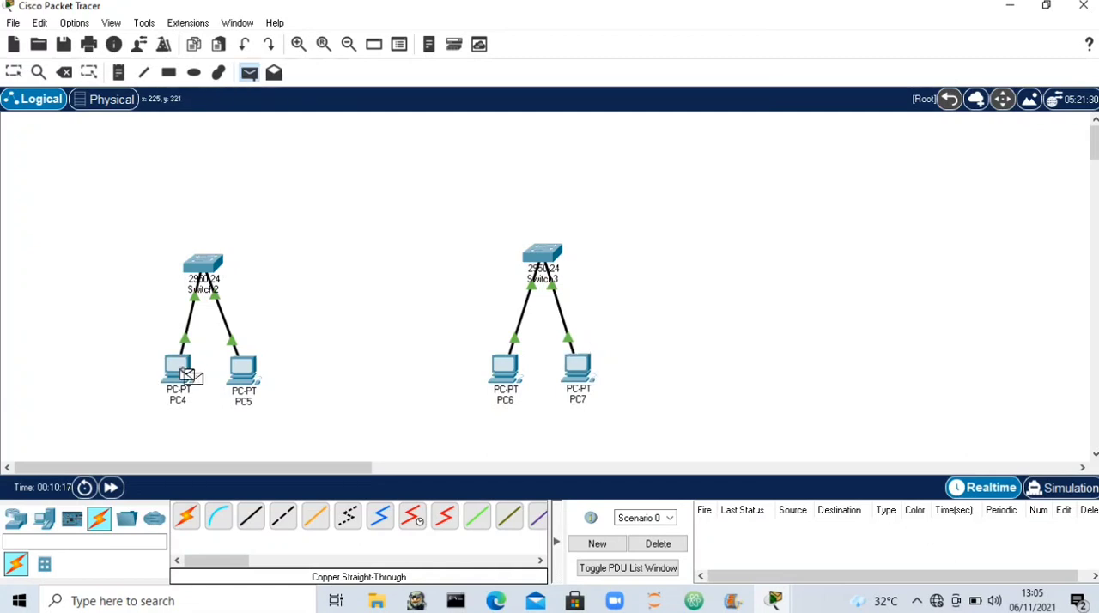
{"action": "left_click", "coordinate": [247, 372]}
{"action": "left_click", "coordinate": [248, 72]}
{"action": "left_click", "coordinate": [505, 370]}
{"action": "left_click", "coordinate": [586, 378]}
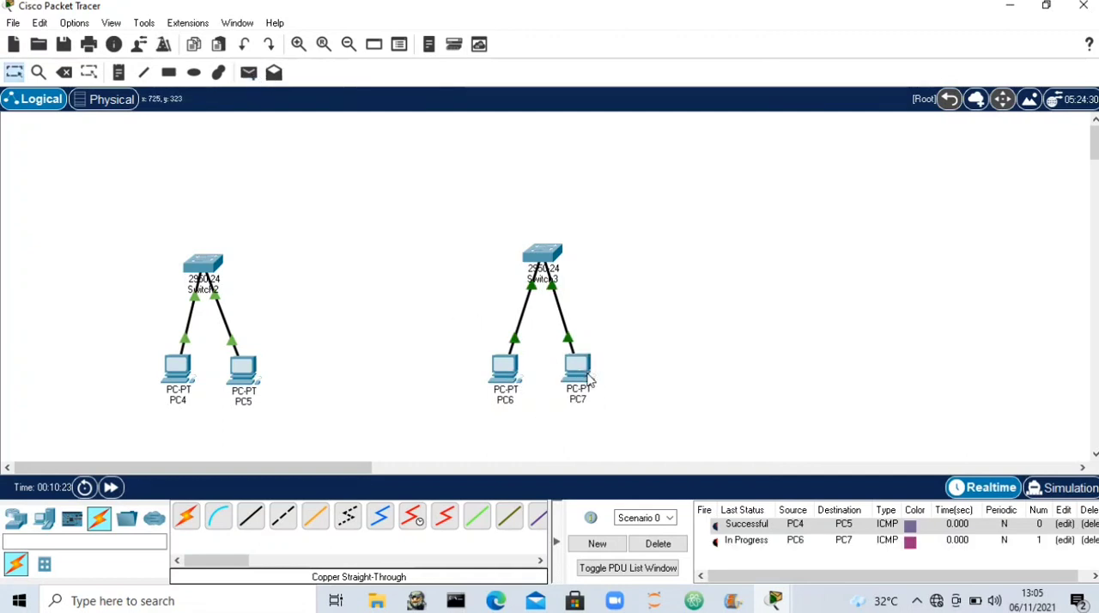
{"action": "left_click", "coordinate": [659, 543]}
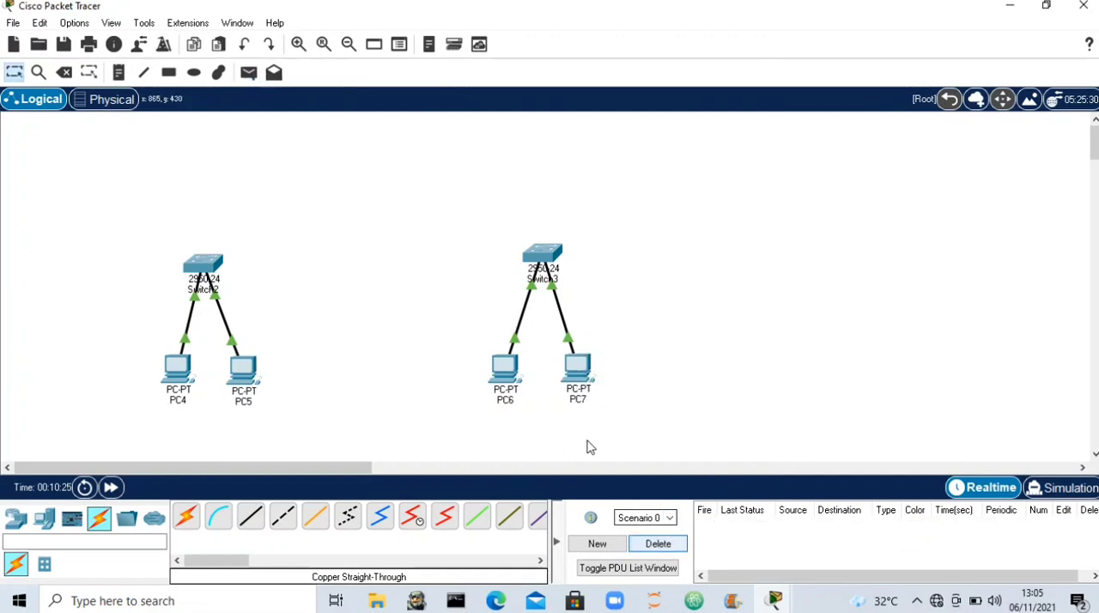
- Place one generic Router-PT above Switch2 and another above Switch3, lining up the one above Switch2
{"action": "left_click", "coordinate": [15, 518]}
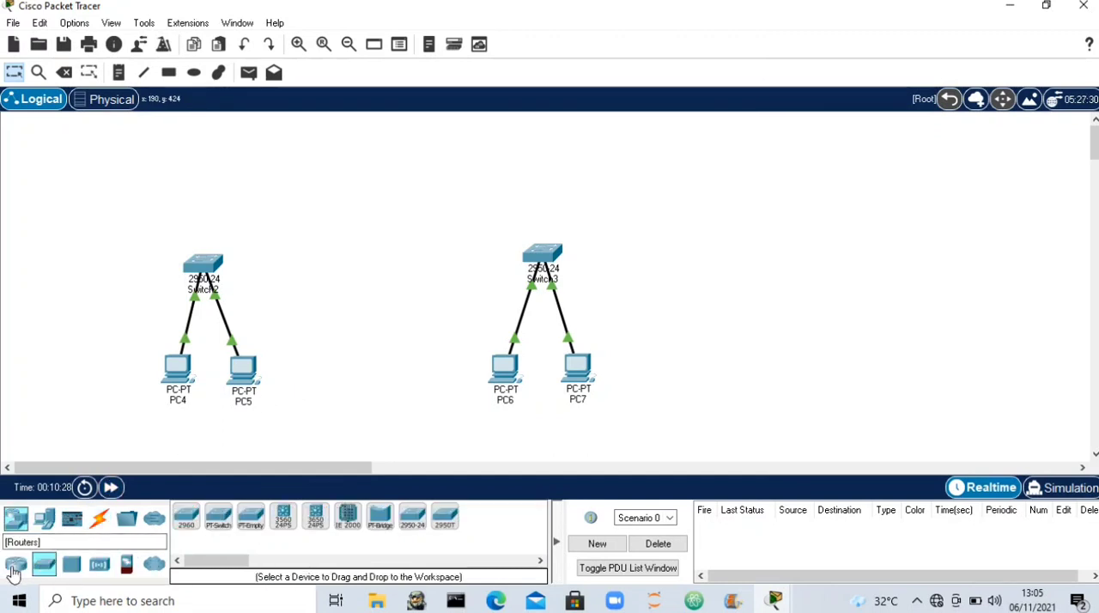
{"action": "left_click", "coordinate": [478, 519]}
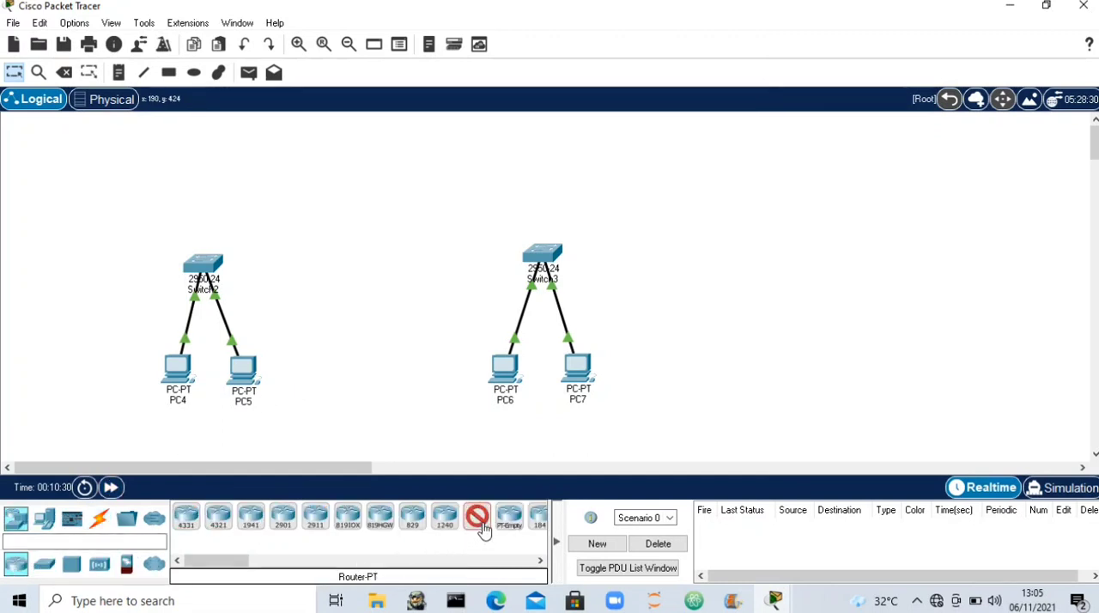
{"action": "left_click", "coordinate": [202, 185]}
{"action": "left_click", "coordinate": [476, 521]}
{"action": "left_click", "coordinate": [545, 187]}
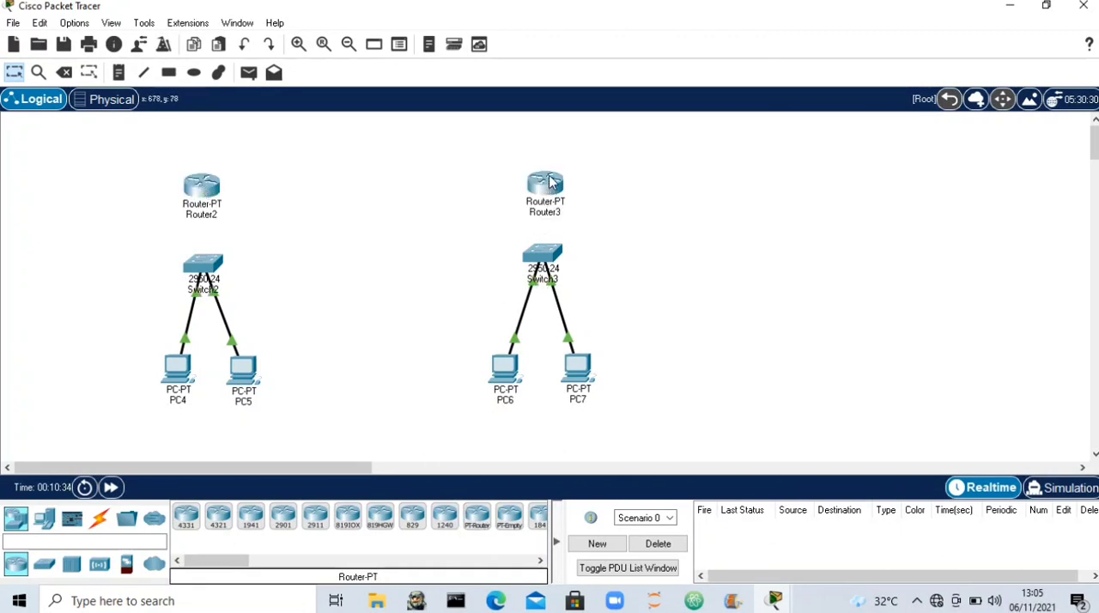
{"action": "left_click_drag", "start_coordinate": [202, 187], "coordinate": [203, 178]}
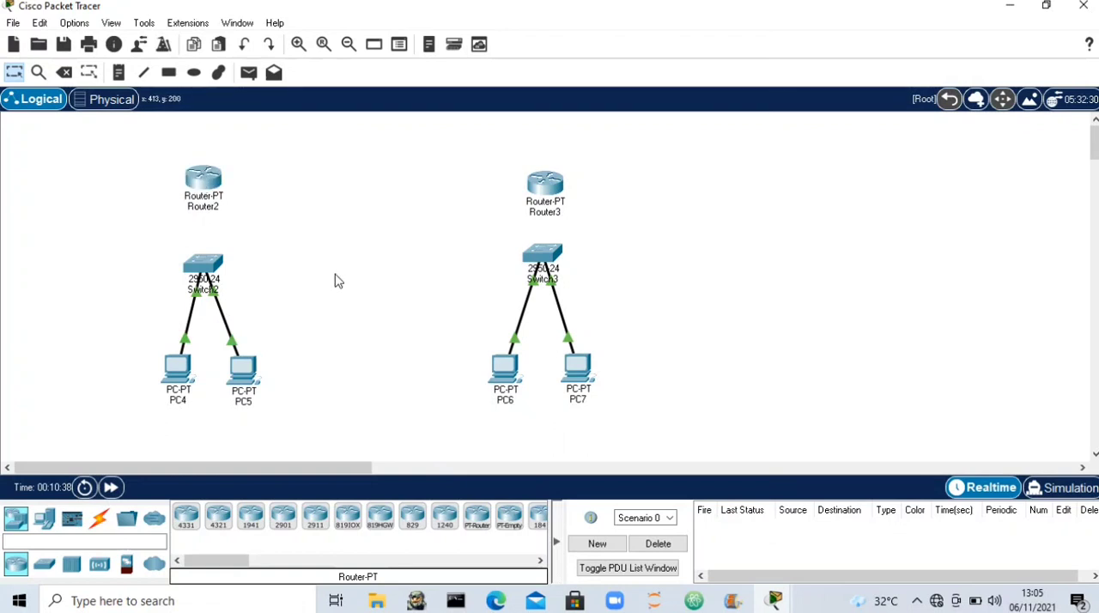
- Connect Switch2's FastEthernet0/3 to Router2's FastEthernet0/0 with a copper straight-through cable
{"action": "left_click", "coordinate": [98, 518]}
{"action": "left_click", "coordinate": [250, 516]}
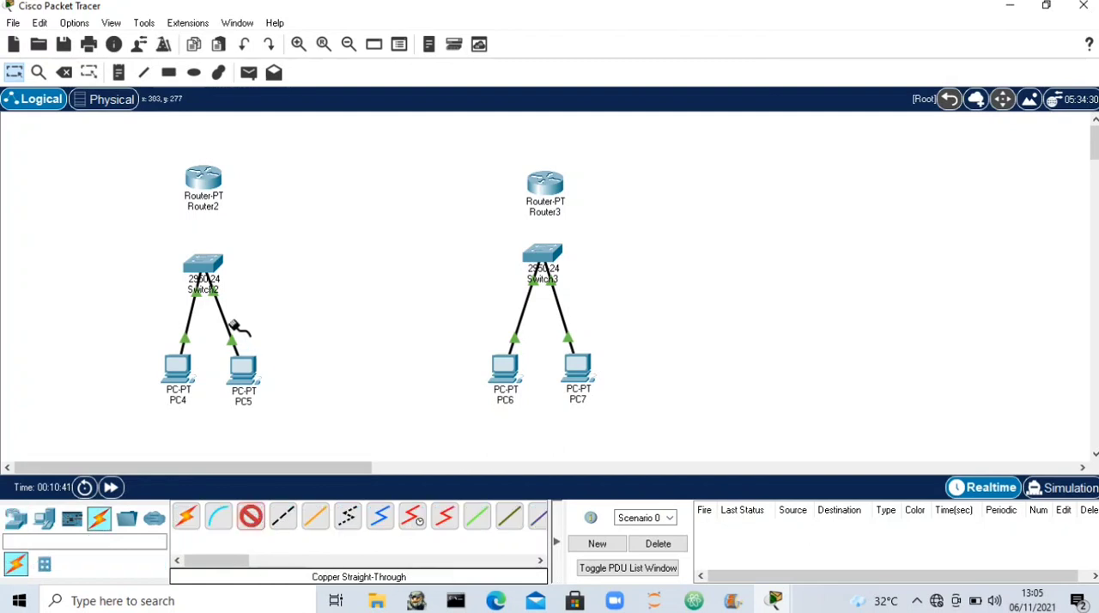
{"action": "left_click", "coordinate": [206, 273]}
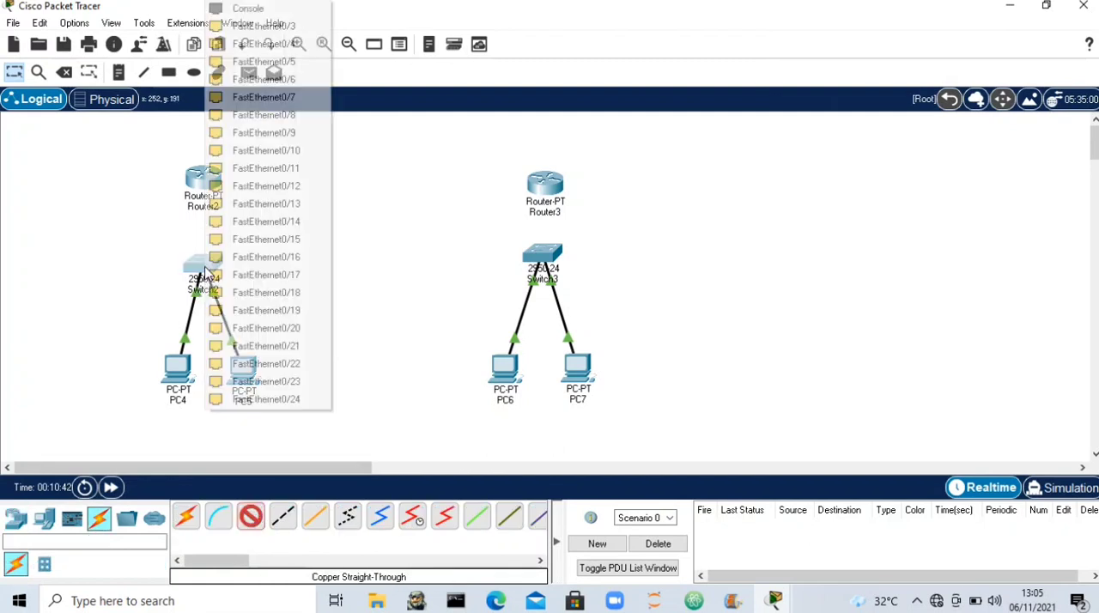
{"action": "left_click", "coordinate": [296, 28]}
{"action": "left_click", "coordinate": [204, 176]}
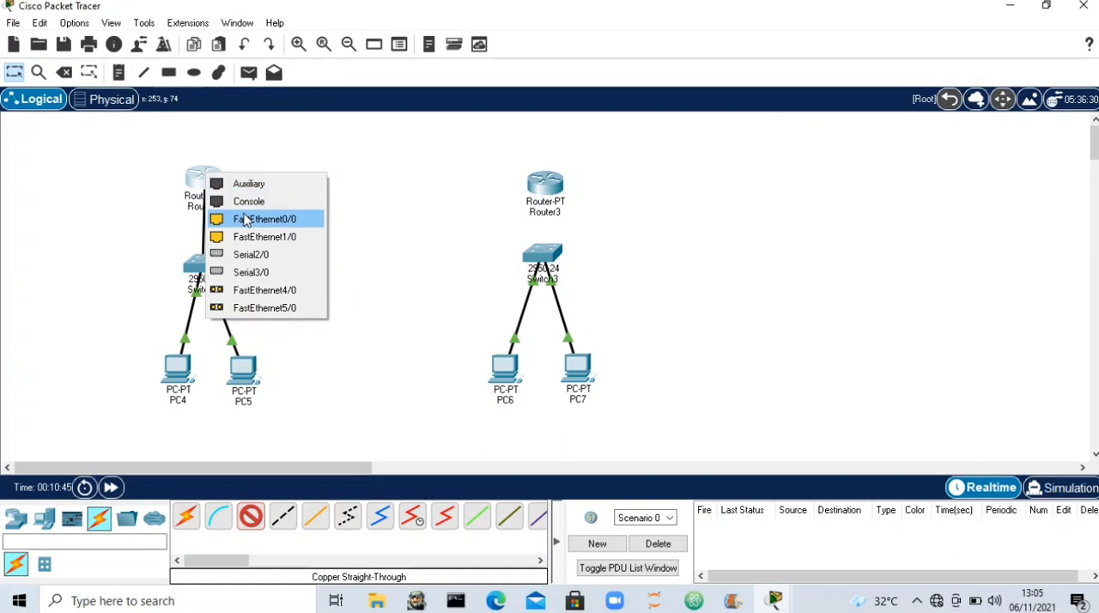
{"action": "left_click", "coordinate": [246, 221]}
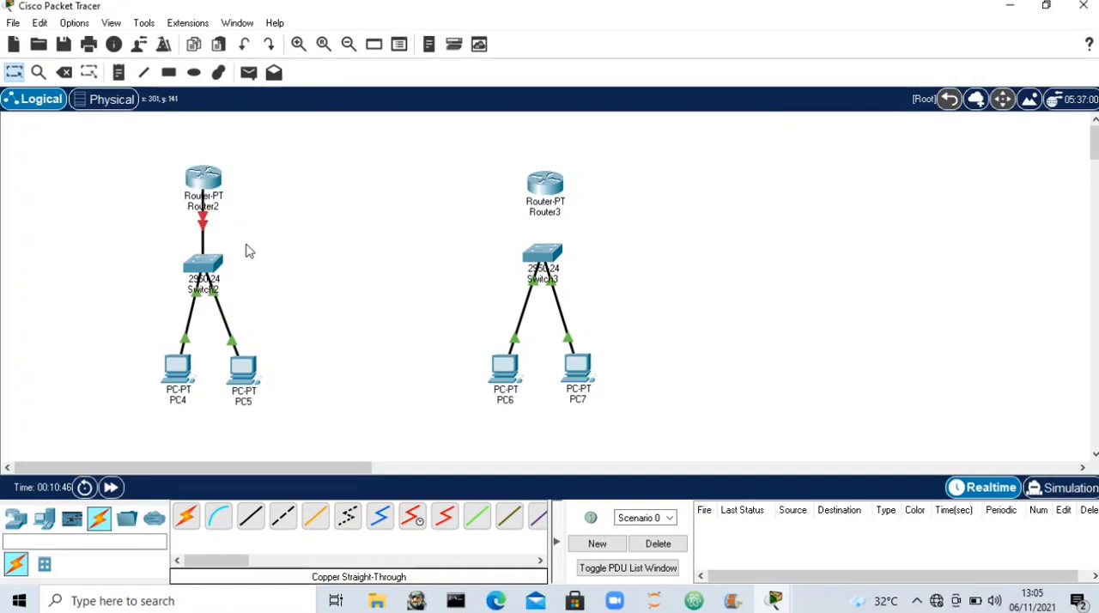
- Connect Switch3's FastEthernet0/3 to Router3's FastEthernet0/0 with a copper straight-through cable and nudge Router3 into line above the switch
{"action": "left_click", "coordinate": [529, 262]}
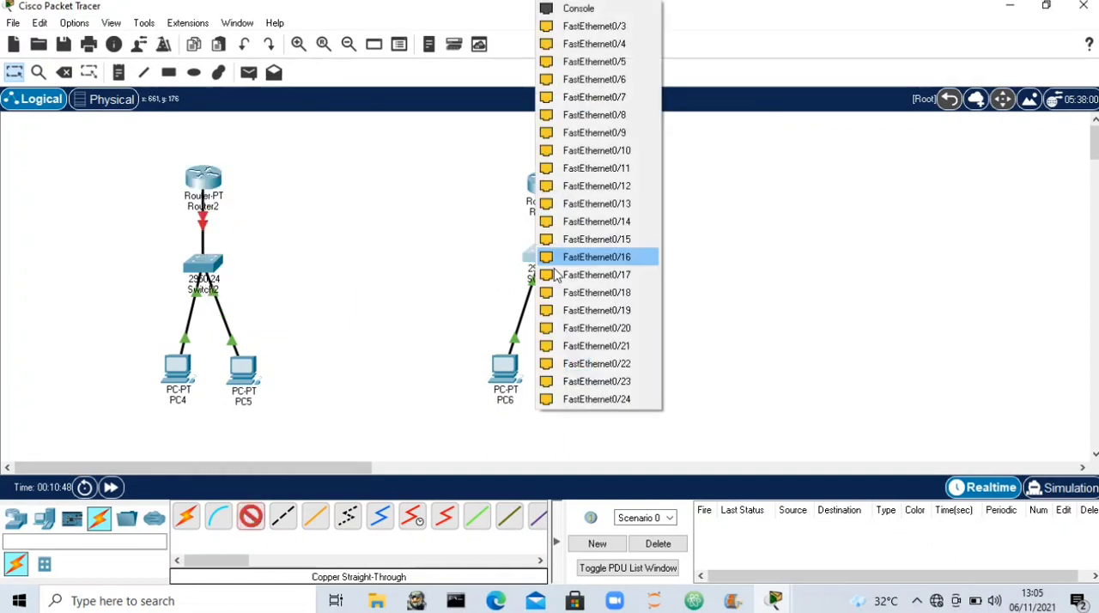
{"action": "left_click", "coordinate": [612, 31]}
{"action": "left_click", "coordinate": [554, 183]}
{"action": "left_click", "coordinate": [593, 224]}
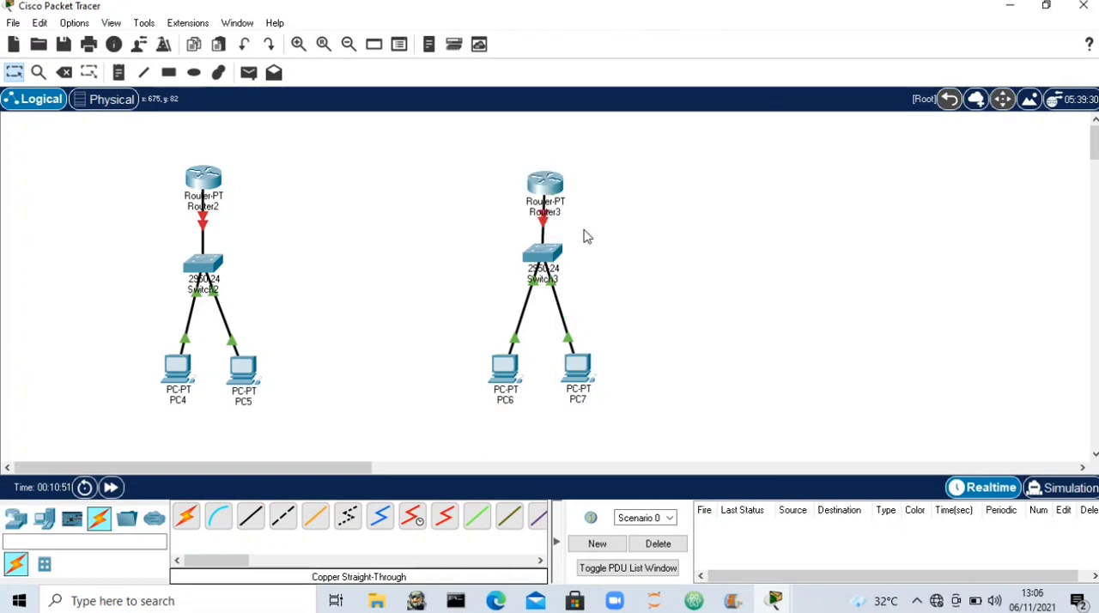
{"action": "left_click_drag", "start_coordinate": [548, 186], "coordinate": [543, 182]}
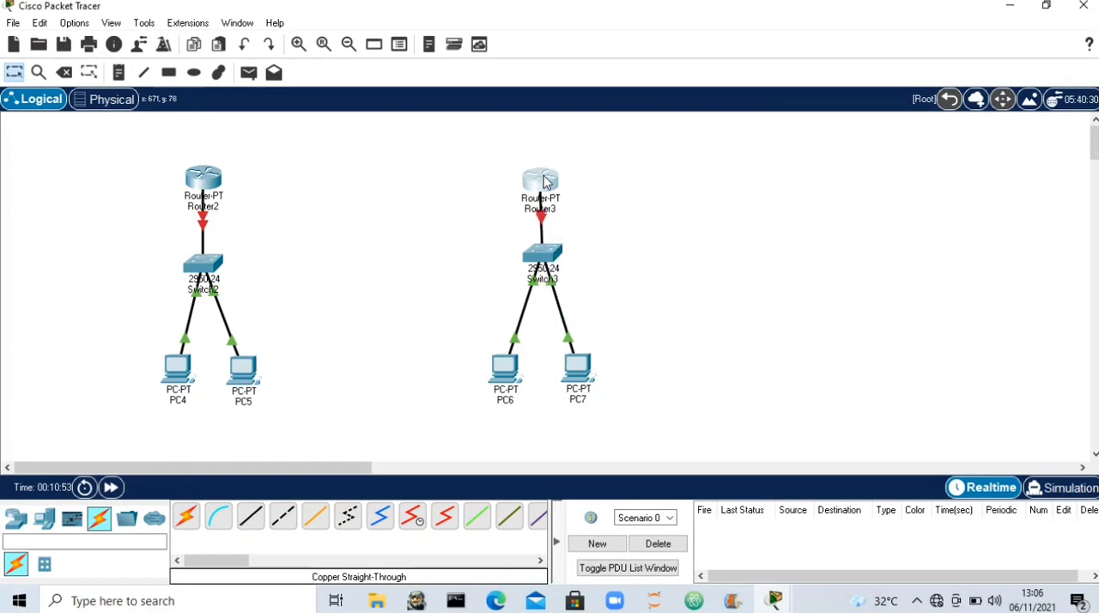
{"action": "left_click", "coordinate": [216, 178]}
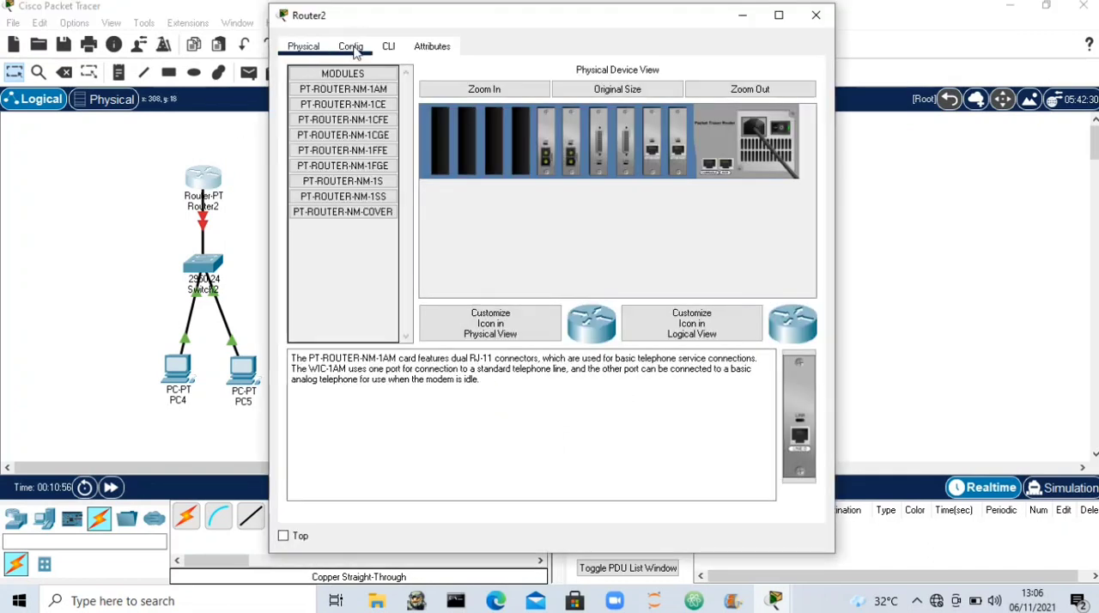
{"action": "left_click", "coordinate": [351, 46]}
{"action": "left_click", "coordinate": [814, 16]}
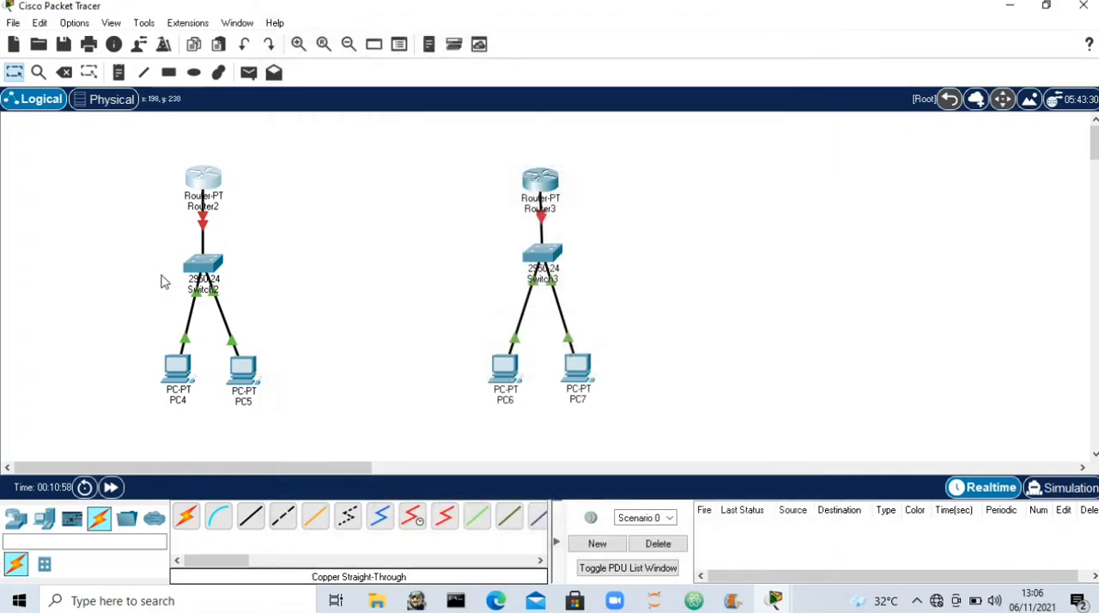
- Delete Router2 and place a new Router-PT above Switch2 in its position
{"action": "left_click", "coordinate": [64, 72]}
{"action": "left_click", "coordinate": [195, 205]}
{"action": "left_click", "coordinate": [537, 319]}
{"action": "left_click", "coordinate": [15, 518]}
{"action": "left_click", "coordinate": [477, 519]}
{"action": "left_click", "coordinate": [200, 181]}
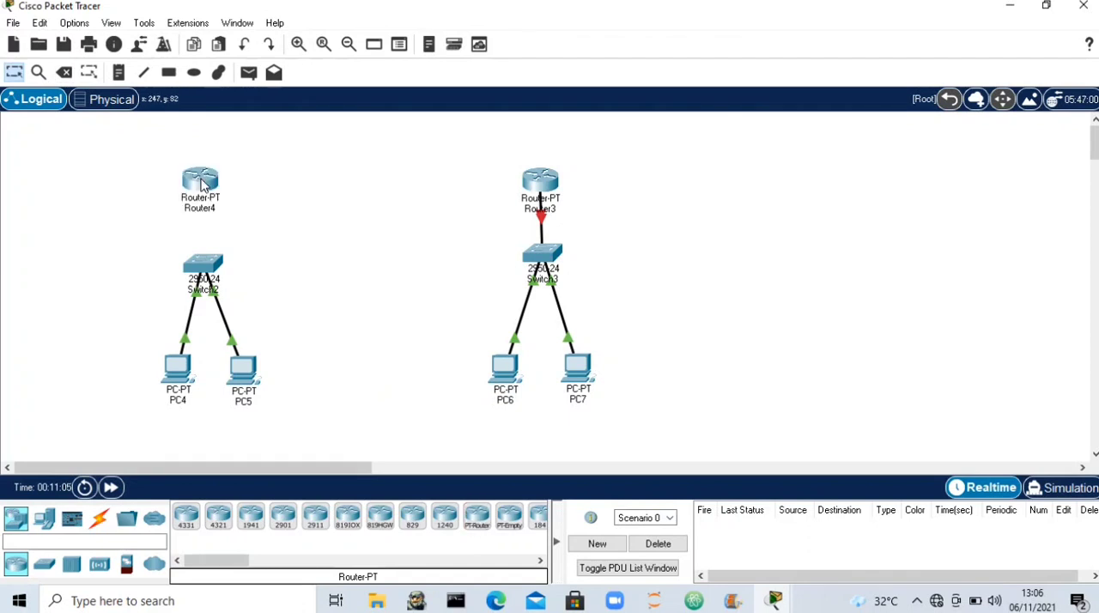
- Connect Switch2 to Router4's FastEthernet0/0 with a copper straight-through cable and nudge Router4 into line above the switch
{"action": "left_click", "coordinate": [99, 516]}
{"action": "left_click", "coordinate": [250, 516]}
{"action": "left_click", "coordinate": [209, 276]}
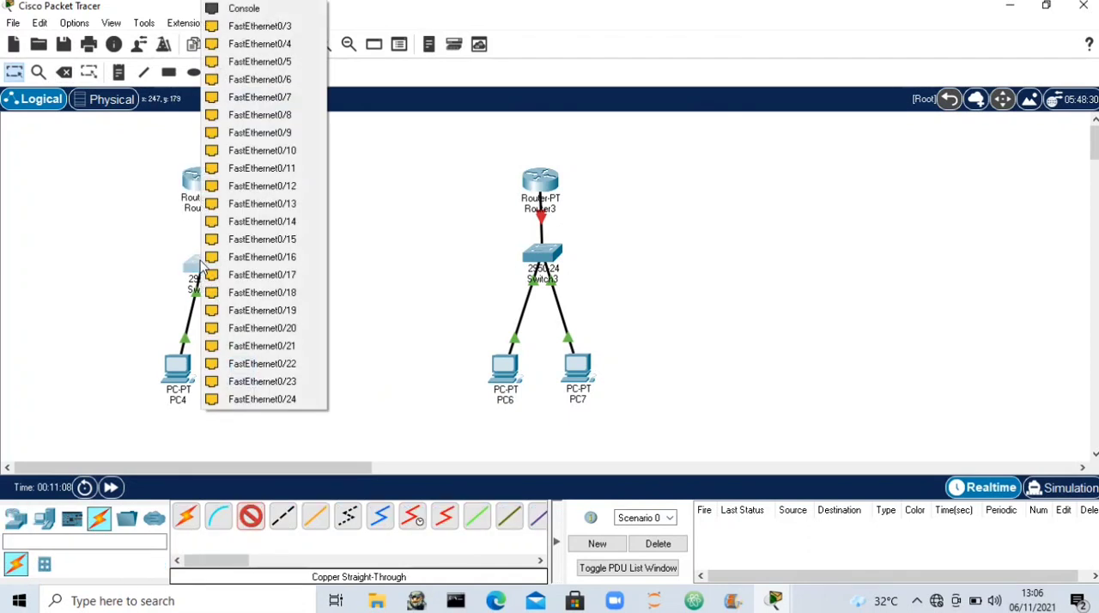
{"action": "left_click", "coordinate": [199, 168]}
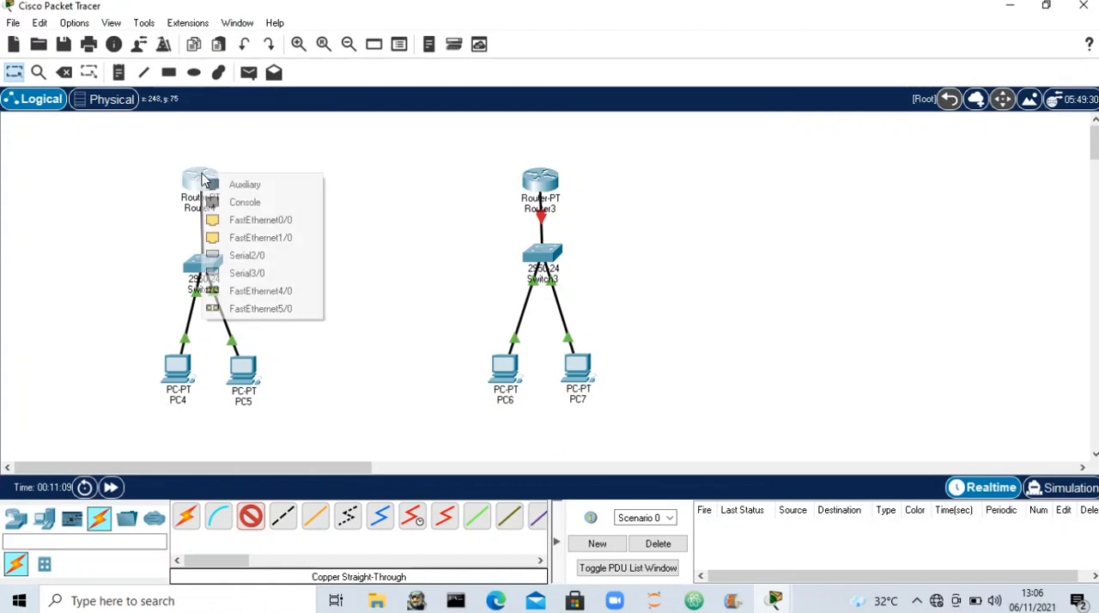
{"action": "left_click", "coordinate": [292, 217]}
{"action": "left_click_drag", "start_coordinate": [197, 170], "coordinate": [204, 171]}
- Connect Router4's FastEthernet1/0 to Router3's FastEthernet1/0 with a copper straight-through cable and nudge Router3 into line above Switch3
{"action": "left_click", "coordinate": [257, 524]}
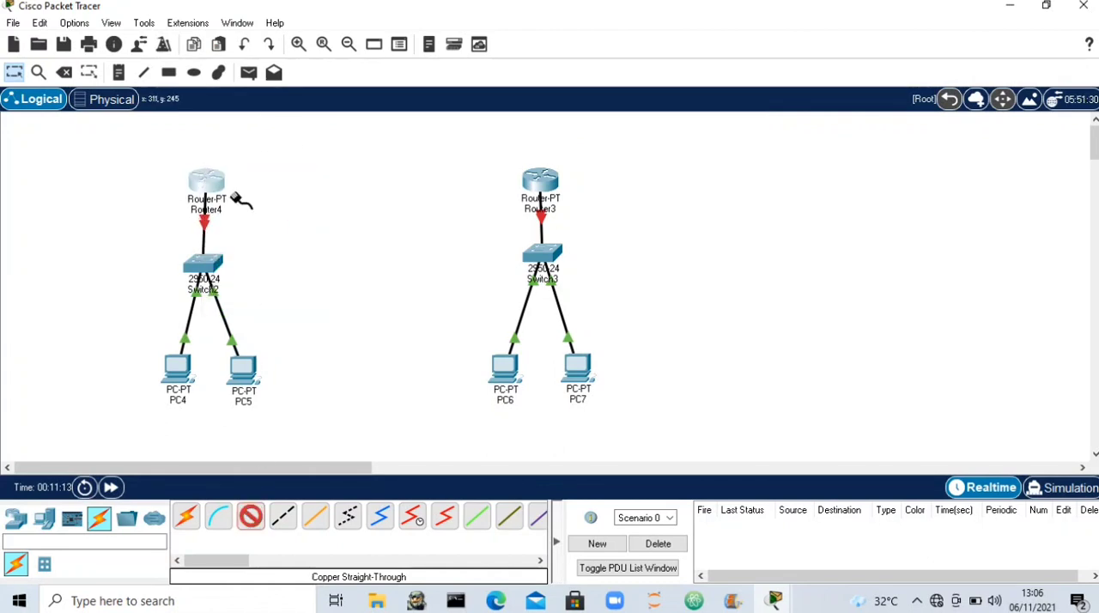
{"action": "left_click", "coordinate": [214, 177]}
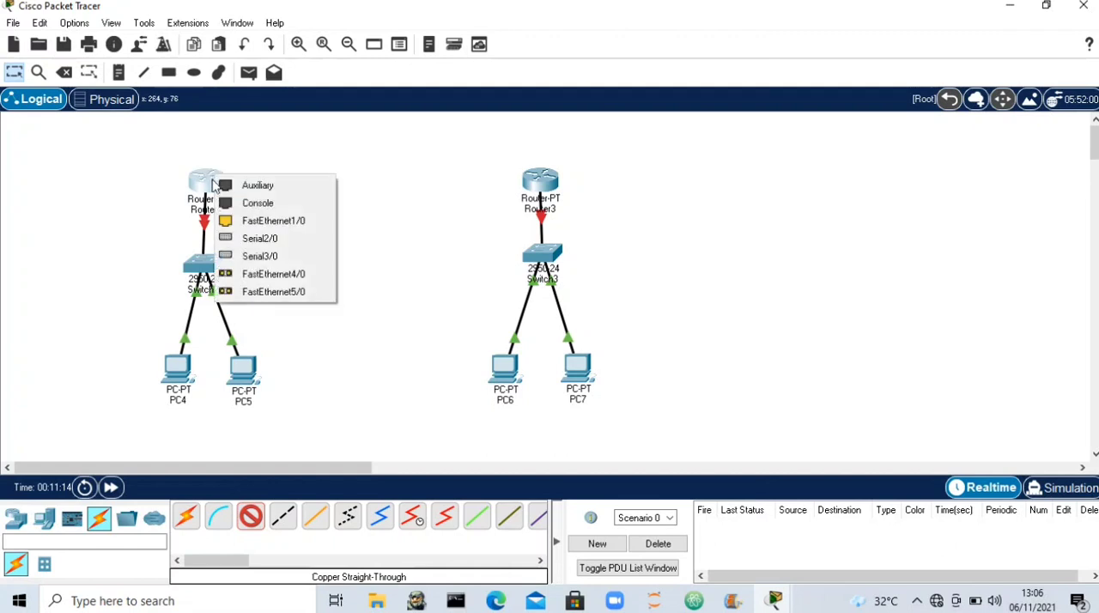
{"action": "left_click", "coordinate": [249, 220]}
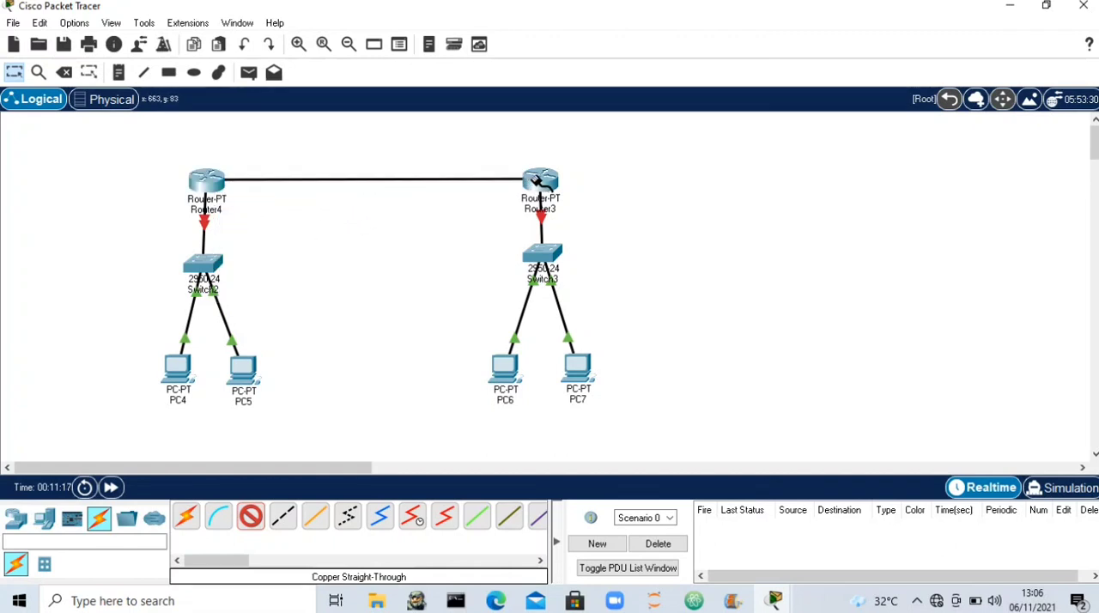
{"action": "left_click", "coordinate": [539, 180]}
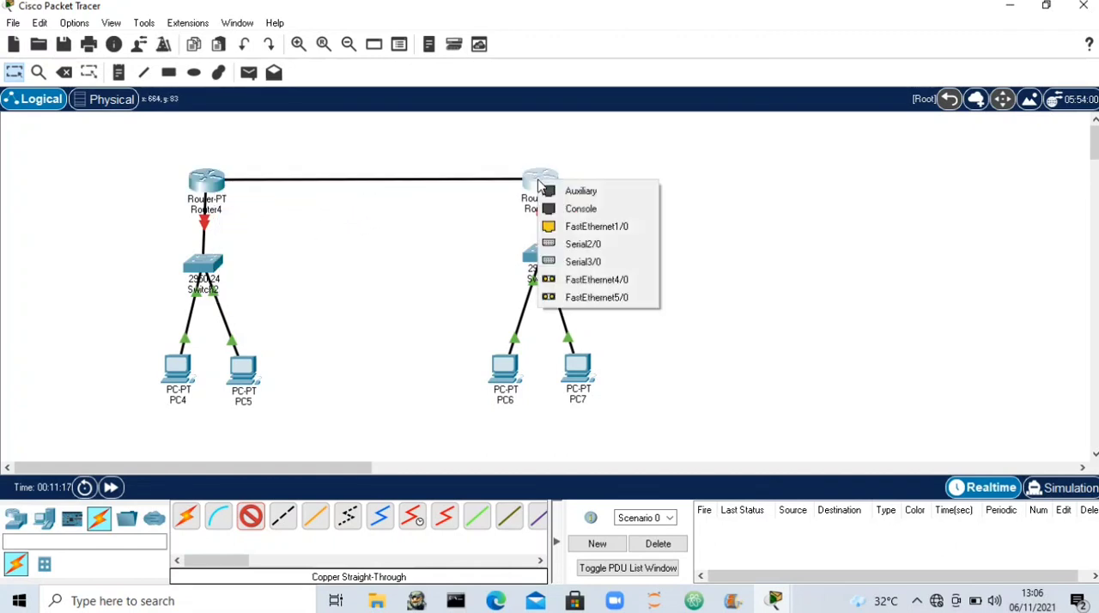
{"action": "left_click", "coordinate": [559, 227]}
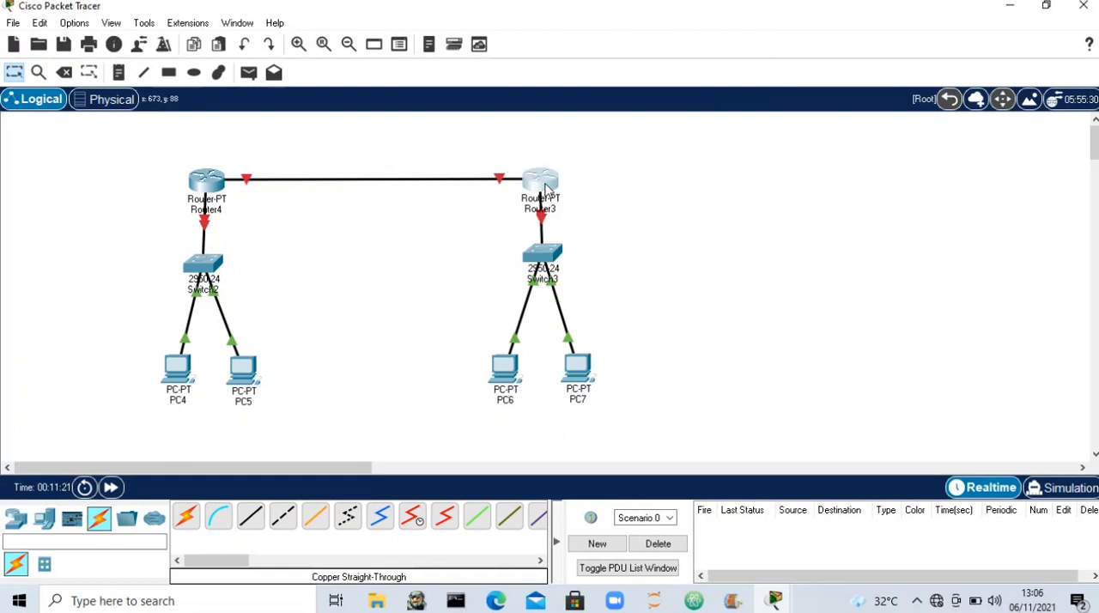
{"action": "left_click_drag", "start_coordinate": [548, 185], "coordinate": [547, 186]}
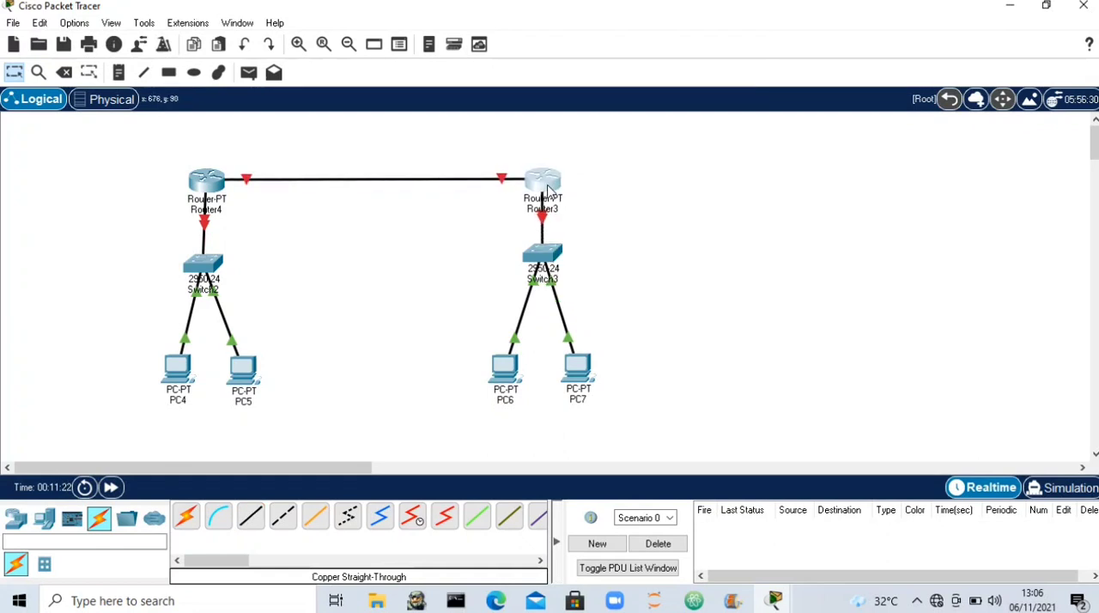
- Delete the straight-through cable between Router4 and Router3, keeping both routers
{"action": "left_click", "coordinate": [63, 72]}
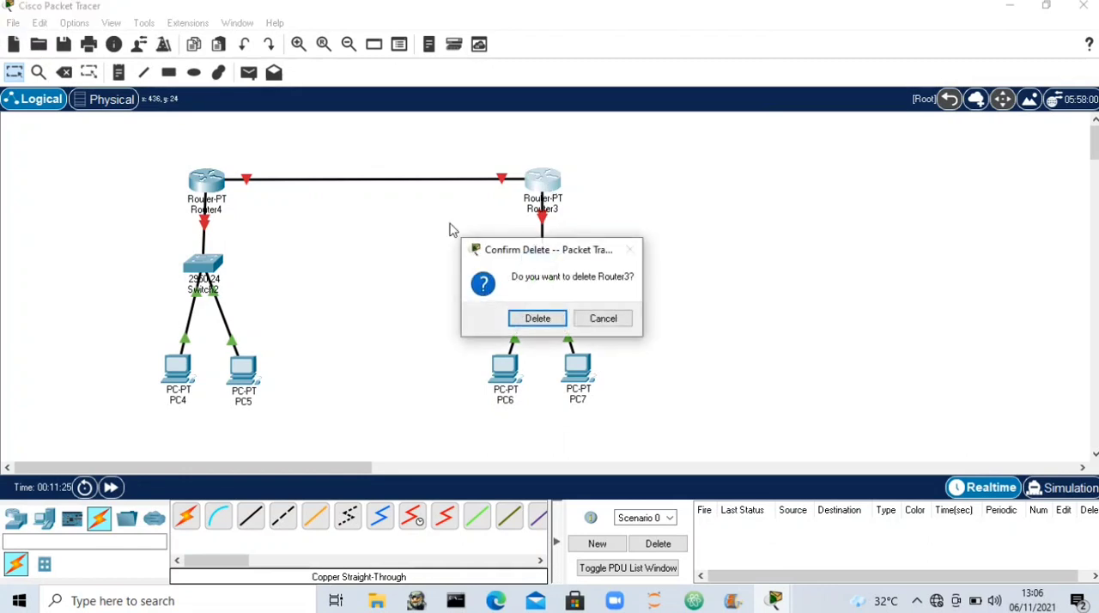
{"action": "left_click", "coordinate": [605, 319]}
{"action": "left_click", "coordinate": [64, 72]}
{"action": "left_click", "coordinate": [352, 183]}
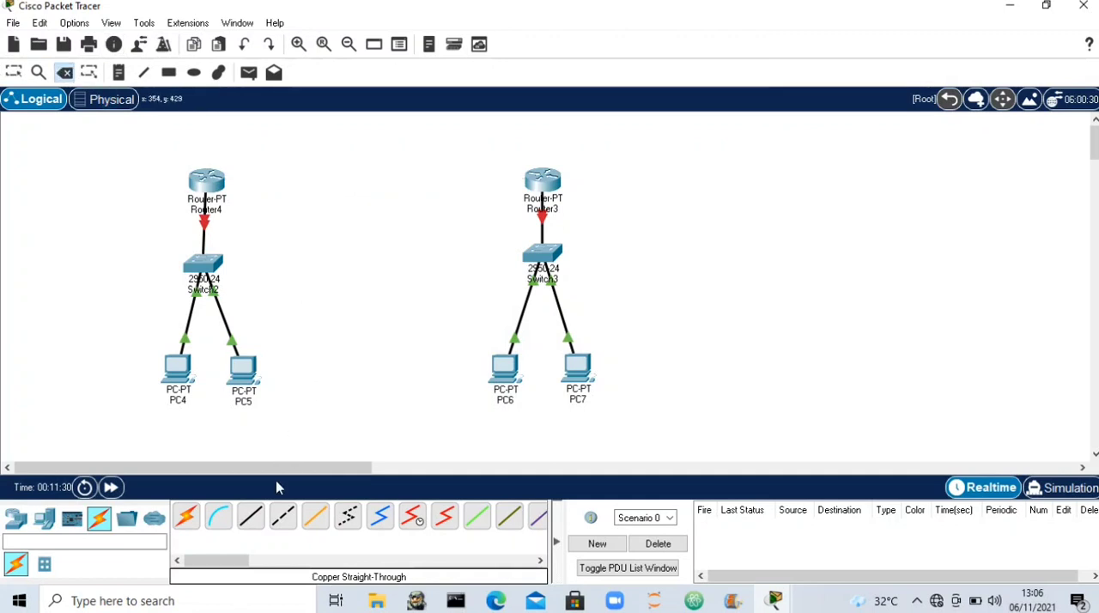
- Connect Router4's FastEthernet1/0 to Router3's FastEthernet1/0 with a copper cross-over cable
{"action": "left_click", "coordinate": [282, 517]}
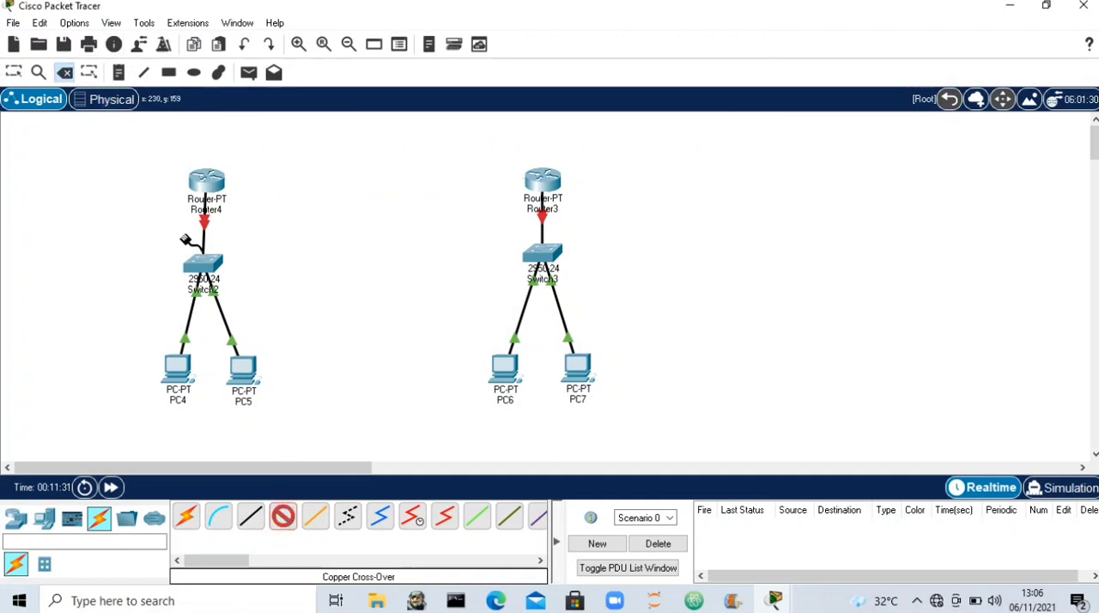
{"action": "left_click", "coordinate": [208, 185]}
{"action": "left_click", "coordinate": [230, 232]}
{"action": "left_click", "coordinate": [543, 182]}
{"action": "left_click", "coordinate": [556, 231]}
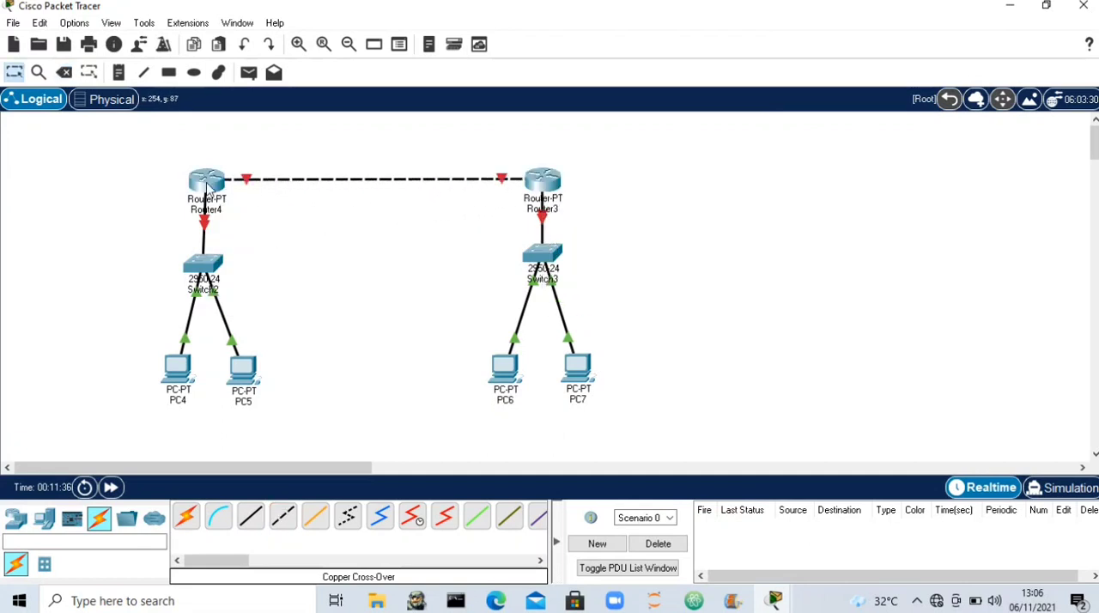
- Turn on Router4's FastEthernet0/0 port and give it IPv4 address 192.168.1.1 with subnet mask 255.255.255.0
{"action": "left_click", "coordinate": [207, 185]}
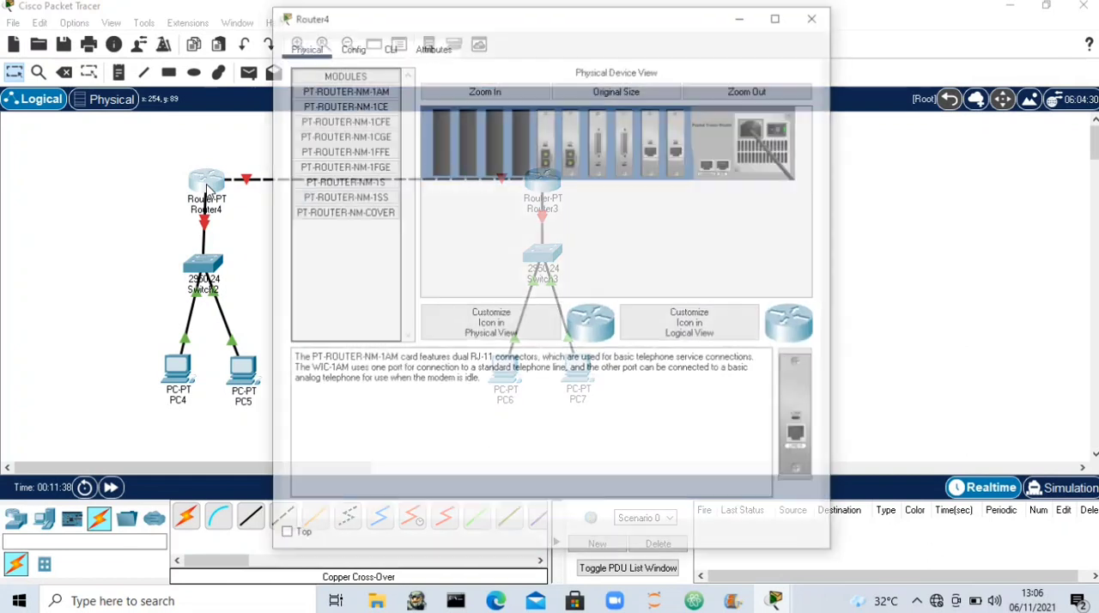
{"action": "left_click", "coordinate": [349, 46]}
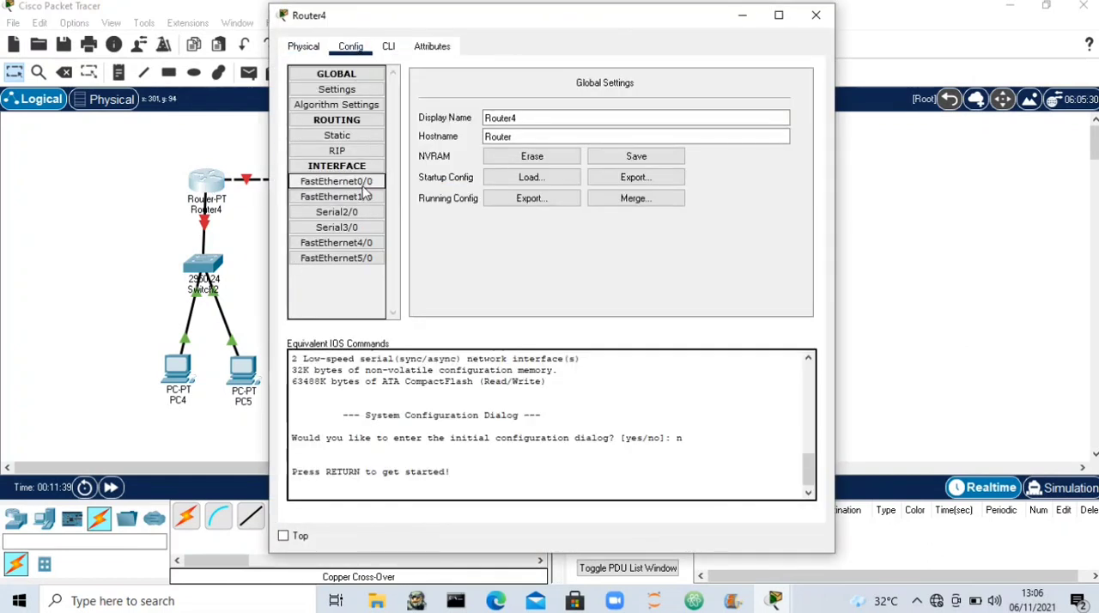
{"action": "left_click", "coordinate": [358, 182]}
{"action": "left_click", "coordinate": [790, 97]}
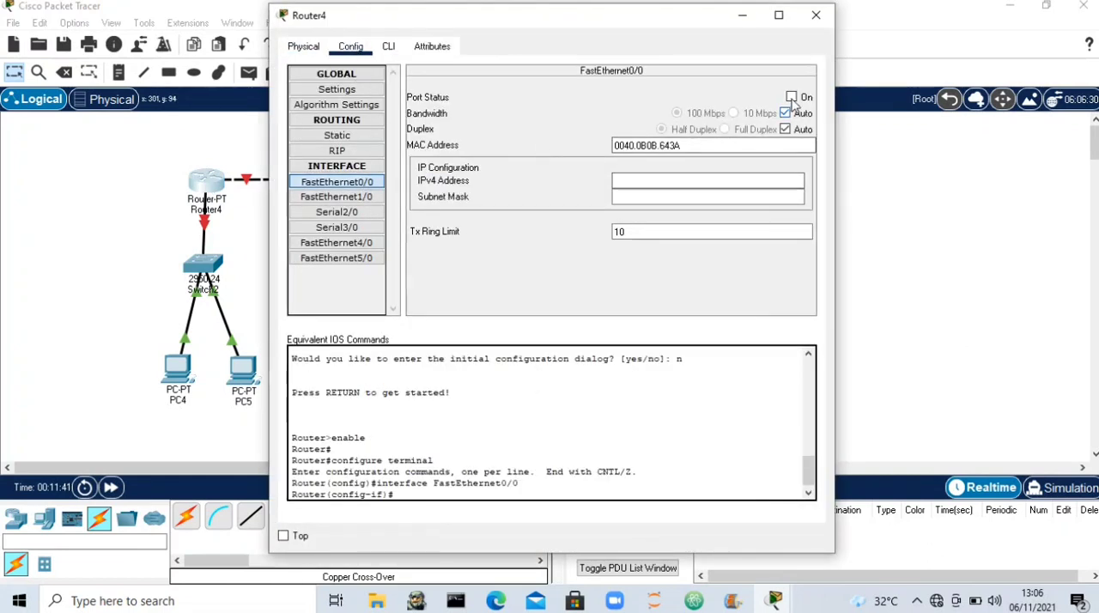
{"action": "left_click", "coordinate": [730, 181]}
{"action": "type", "text": "192.168"}
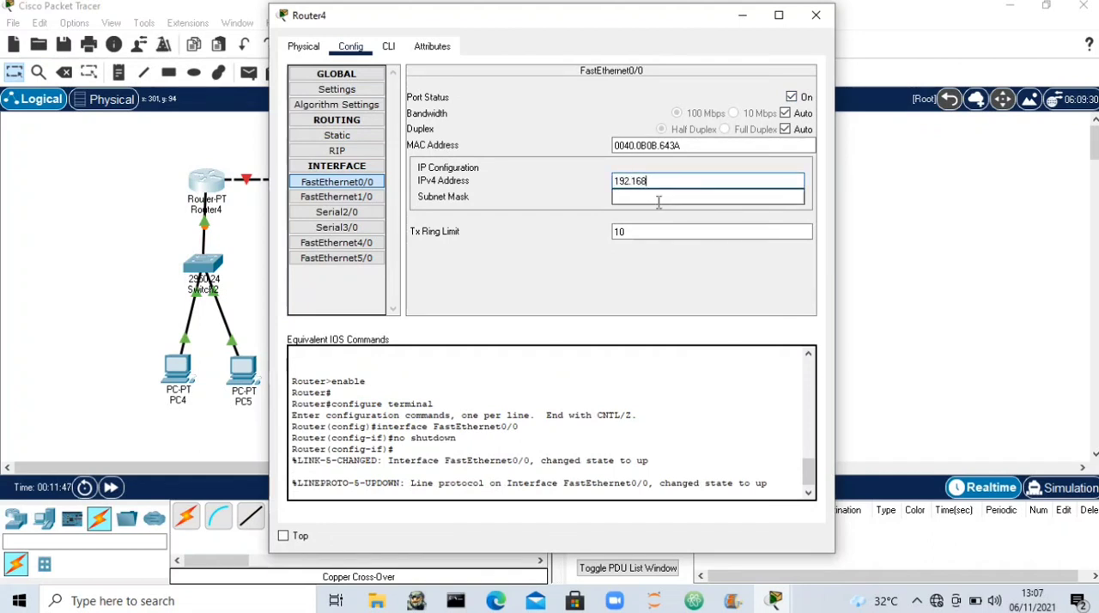
{"action": "left_click", "coordinate": [658, 199]}
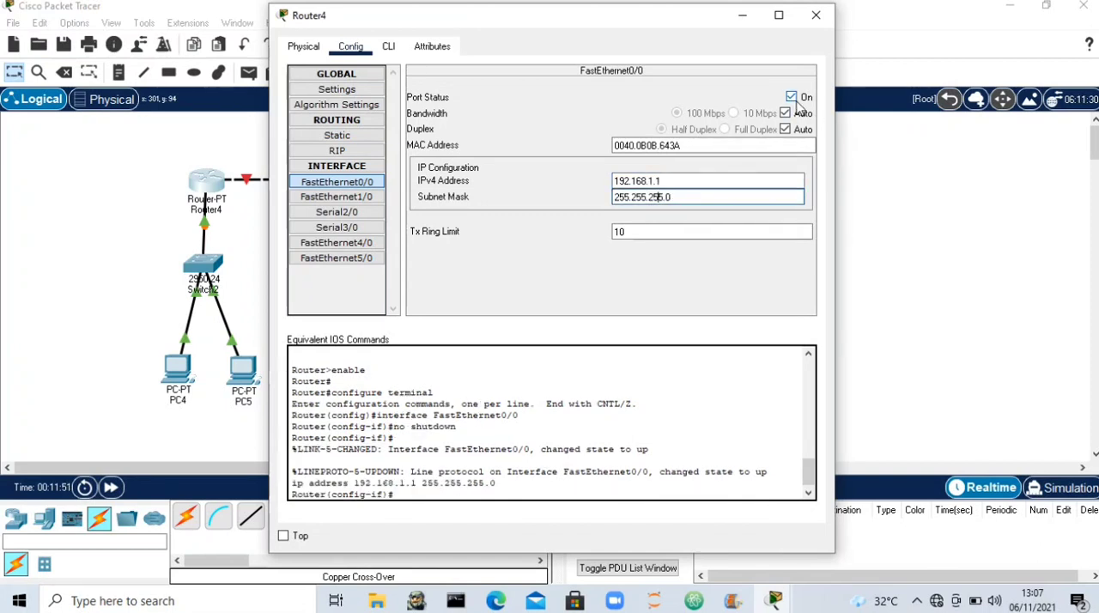
- Assign IPv4 address 202.1.1.2 with subnet mask 255.255.255.0 to Router4's FastEthernet1/0
{"action": "left_click", "coordinate": [340, 199]}
{"action": "left_click", "coordinate": [681, 181]}
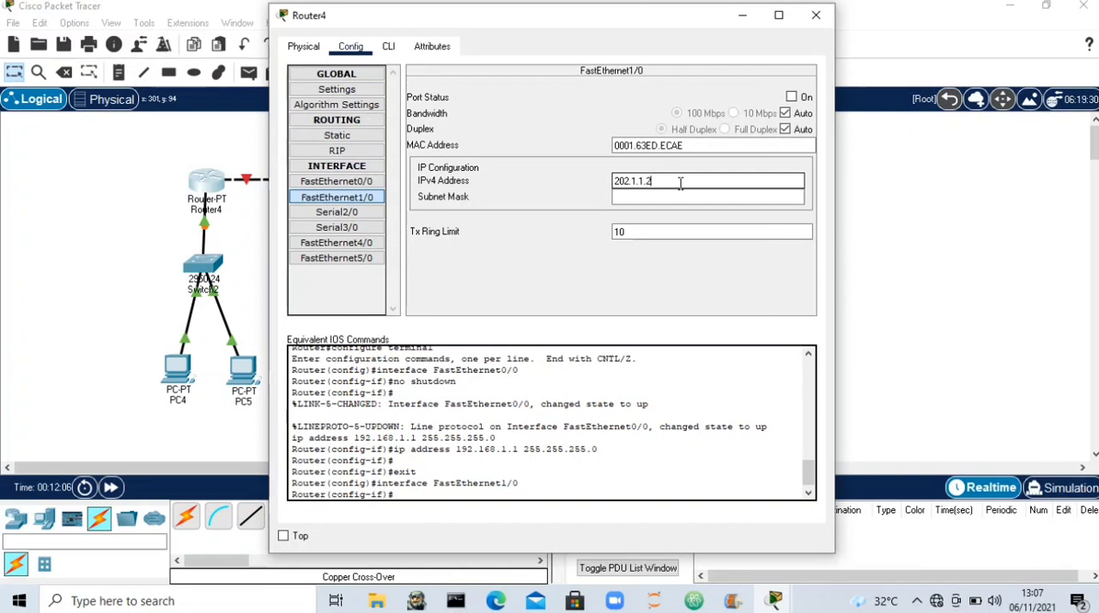
{"action": "left_click", "coordinate": [676, 198]}
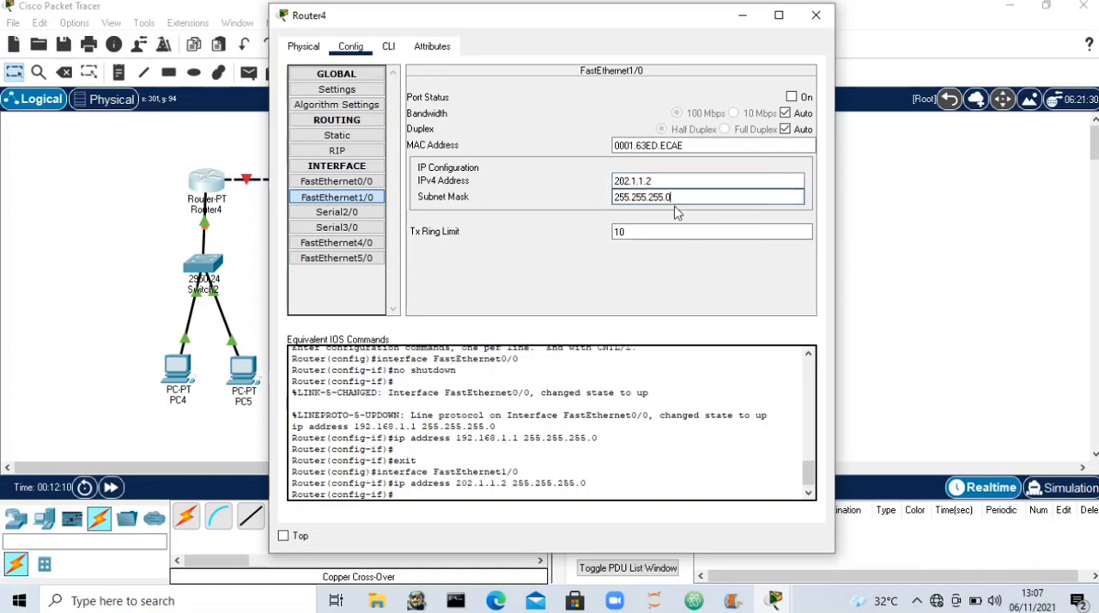
- Start a static route on Router4 with 192.168.2.0 as its destination network
{"action": "left_click", "coordinate": [321, 139]}
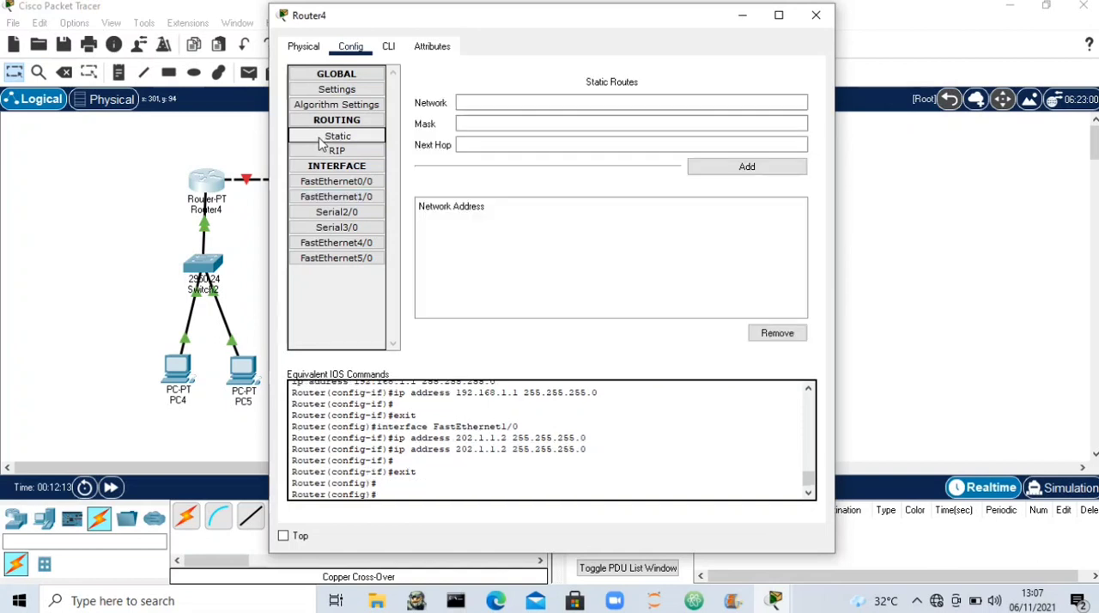
{"action": "left_click", "coordinate": [633, 101]}
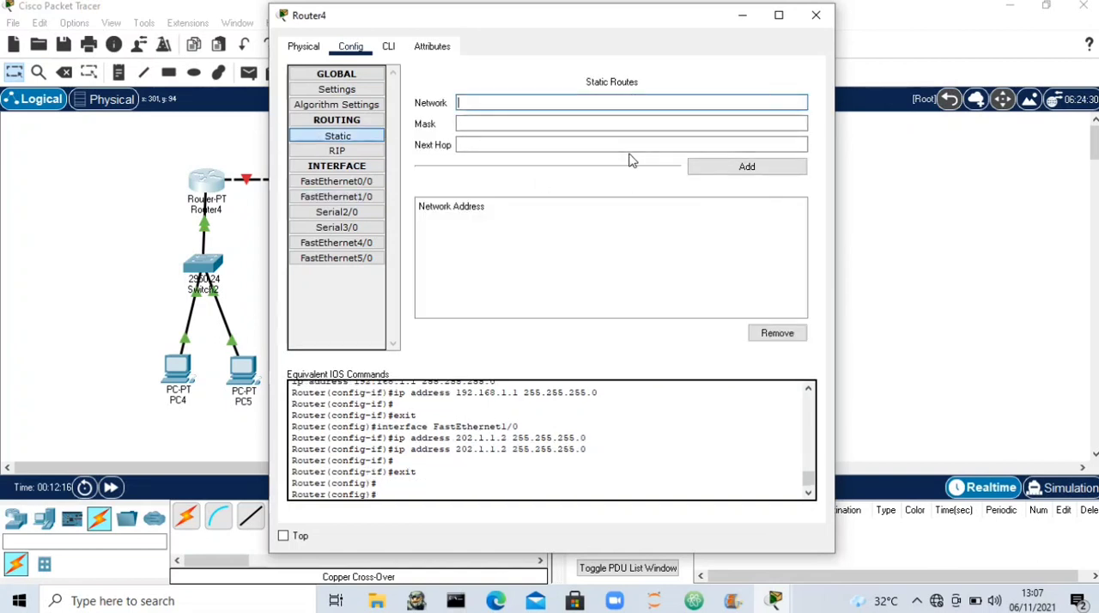
{"action": "type", "text": "192.168.1.0"}
{"action": "left_click", "coordinate": [501, 104]}
{"action": "type", "text": "3"}
{"action": "key", "text": "BackSpace"}
{"action": "type", "text": "2"}
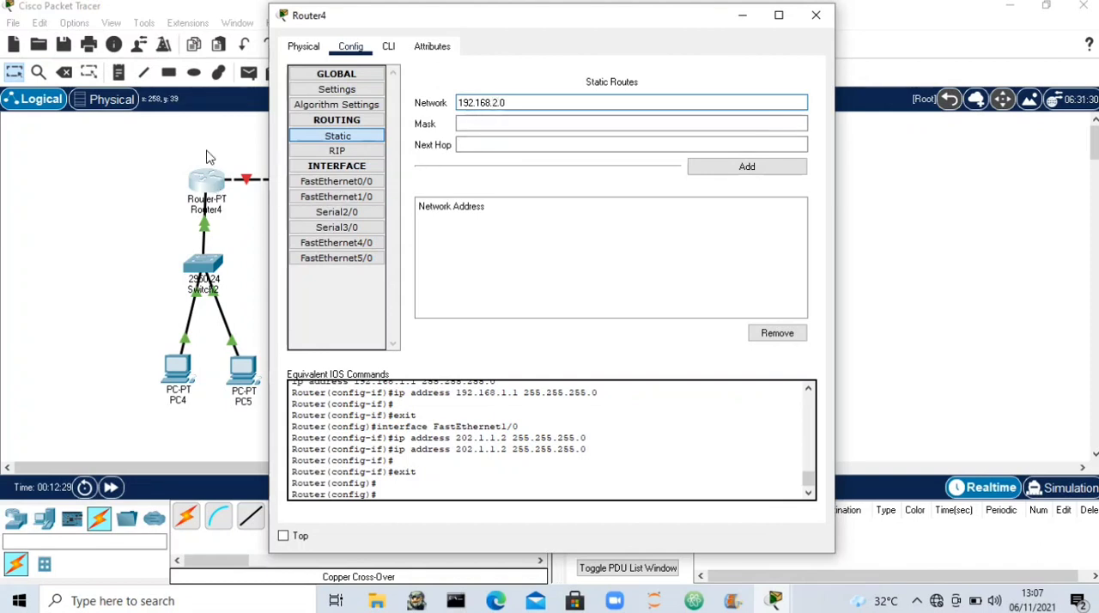
- Set the static route's mask to 255.255.255.0 and next hop to 202.1.1.2, and try to add it to Router4
{"action": "left_click", "coordinate": [514, 123]}
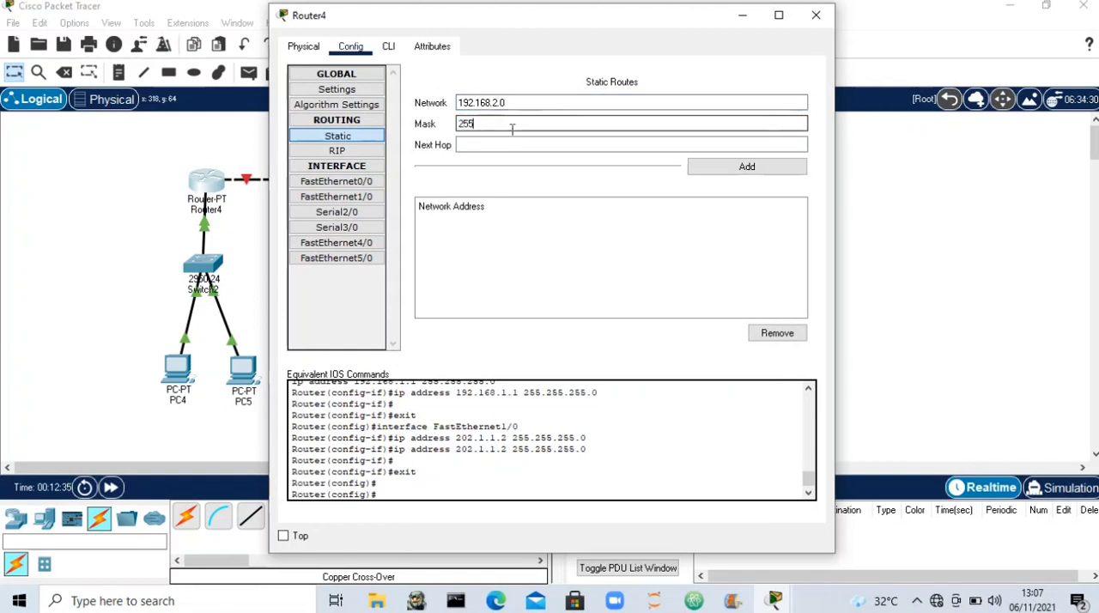
{"action": "type", "text": "255.255.255.0"}
{"action": "left_click", "coordinate": [510, 145]}
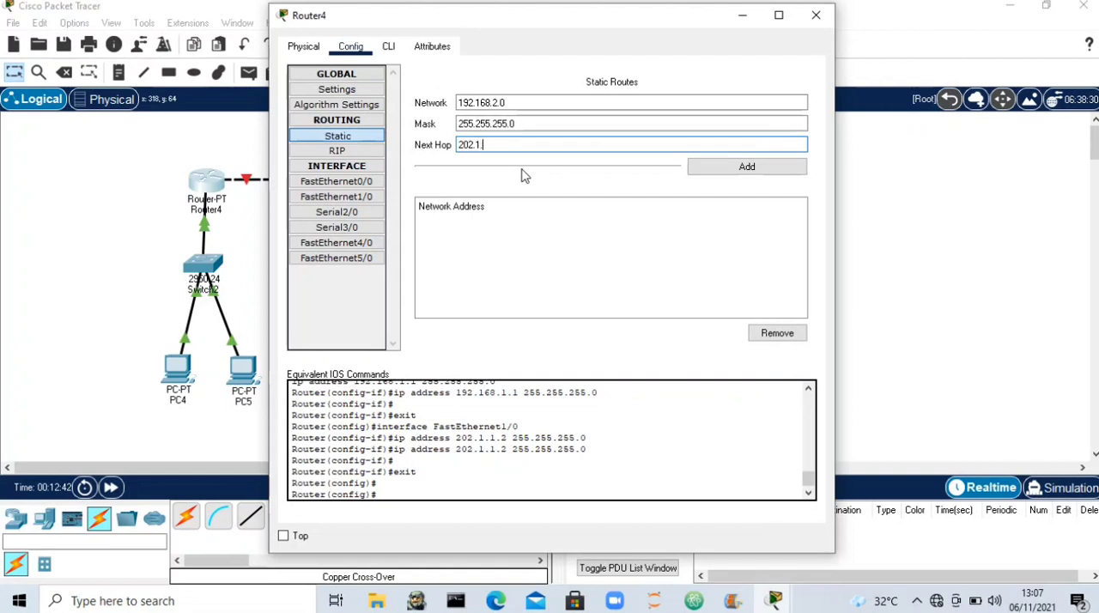
{"action": "left_click", "coordinate": [745, 171]}
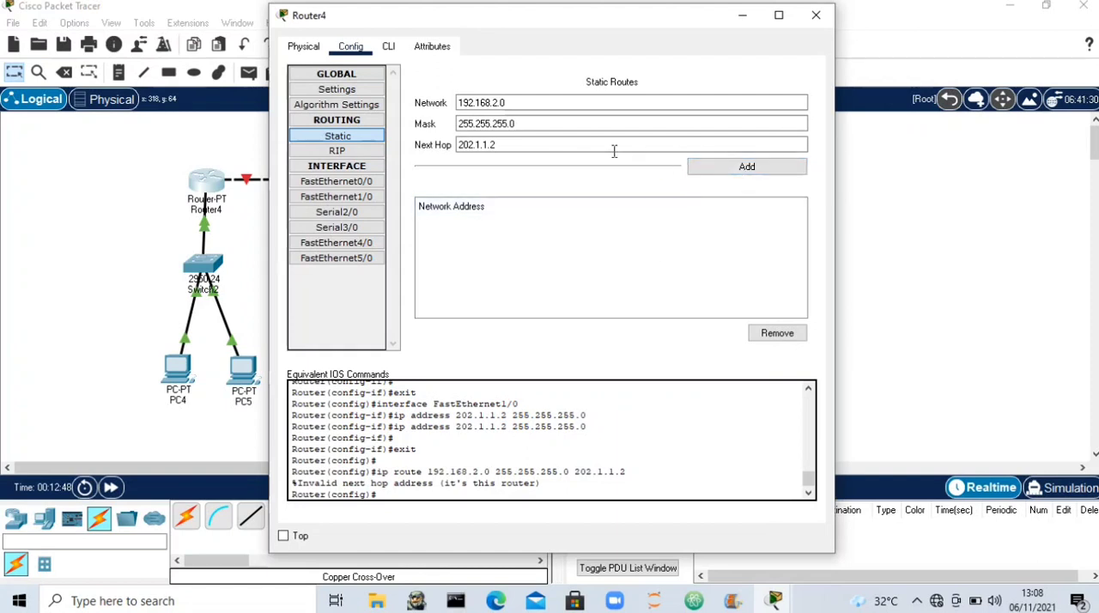
{"action": "left_click", "coordinate": [721, 173]}
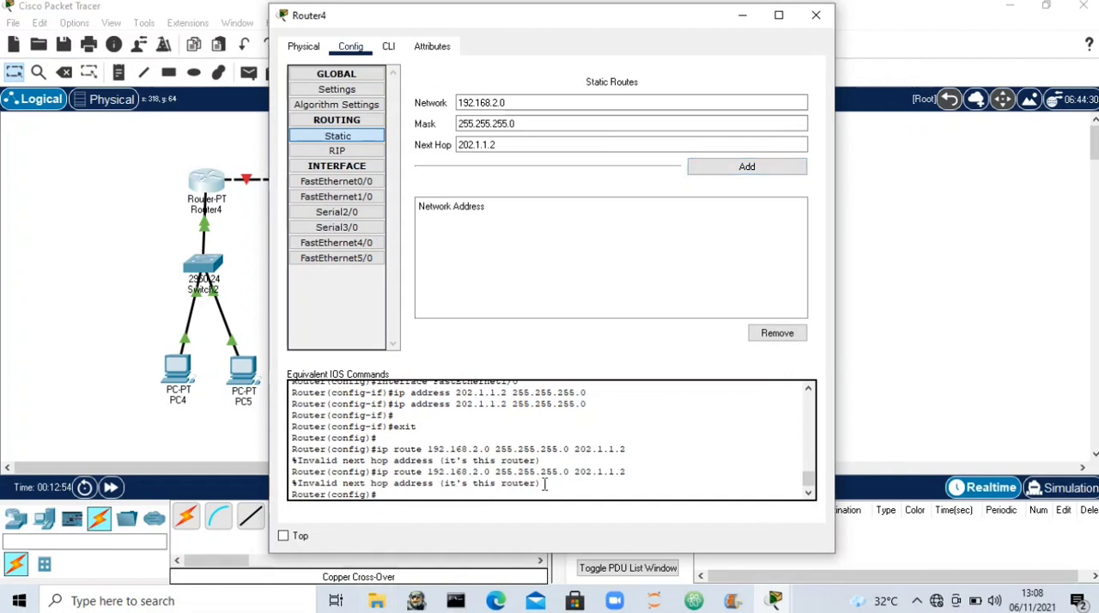
- Turn on Router4's FastEthernet1/0 port and try again to add the static route to 192.168.2.0
{"action": "left_click", "coordinate": [361, 199]}
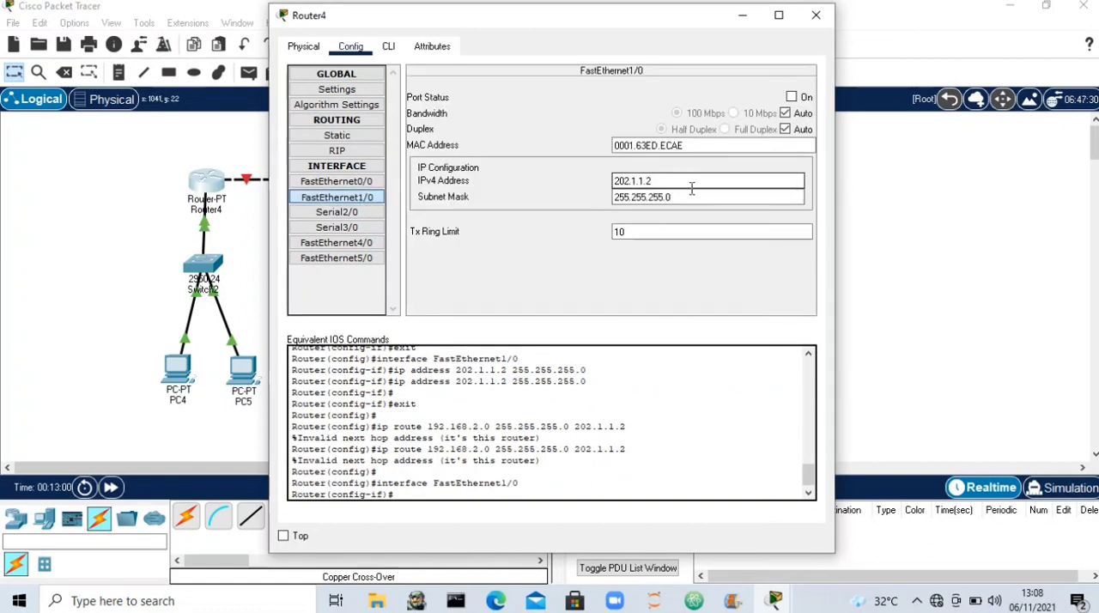
{"action": "left_click", "coordinate": [792, 97]}
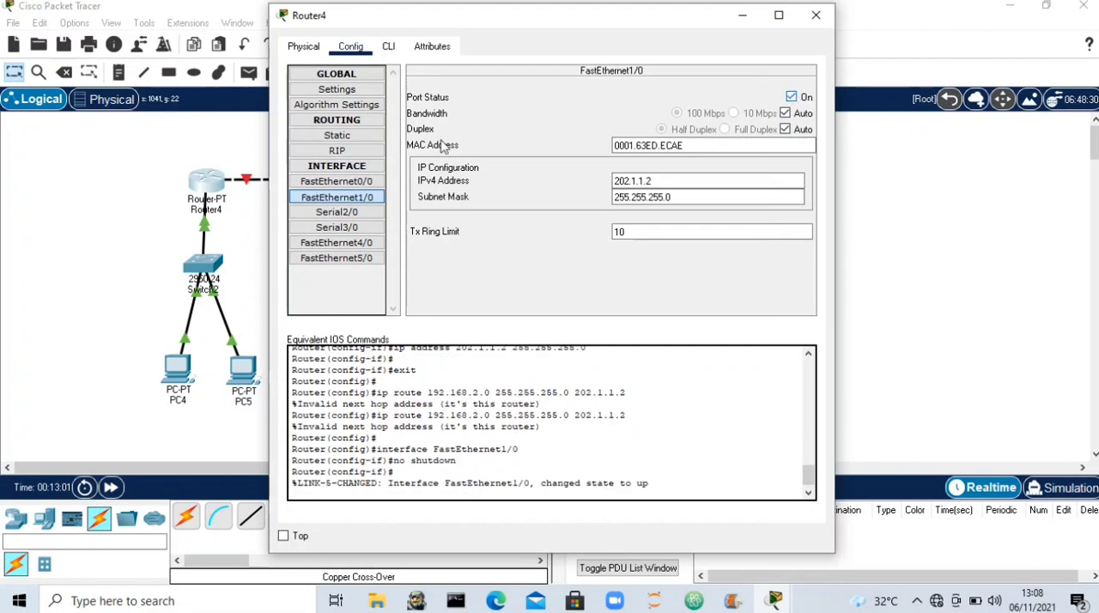
{"action": "left_click", "coordinate": [361, 139]}
{"action": "left_click", "coordinate": [773, 167]}
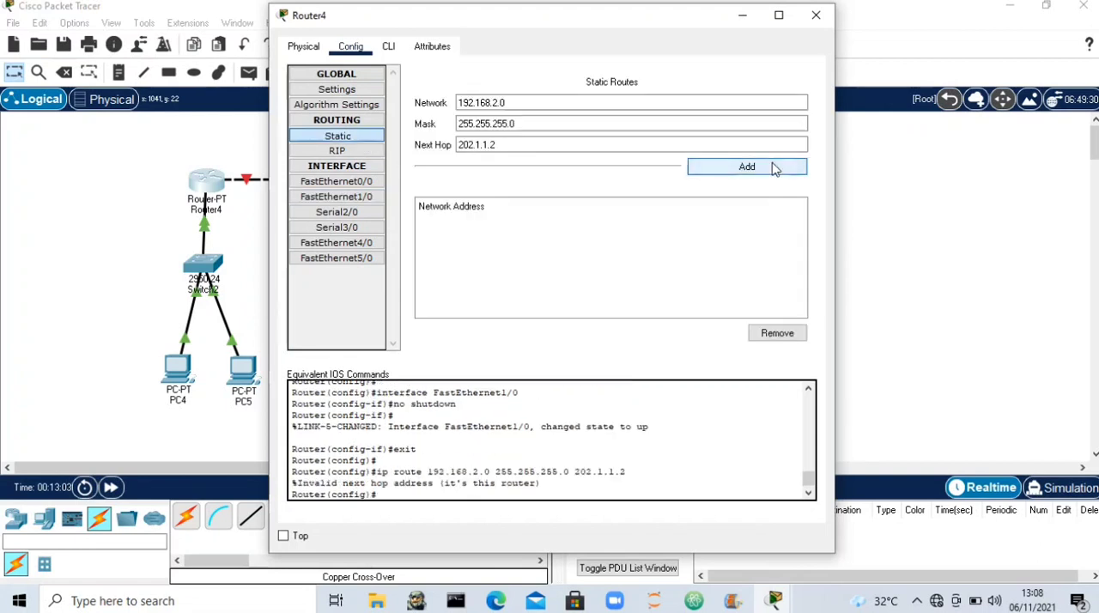
- Change the IPv4 address of Router4's FastEthernet1/0 to 202.1.1.1
{"action": "left_click", "coordinate": [359, 202]}
{"action": "left_click", "coordinate": [668, 181]}
{"action": "key", "text": "BackSpace"}
{"action": "type", "text": "1"}
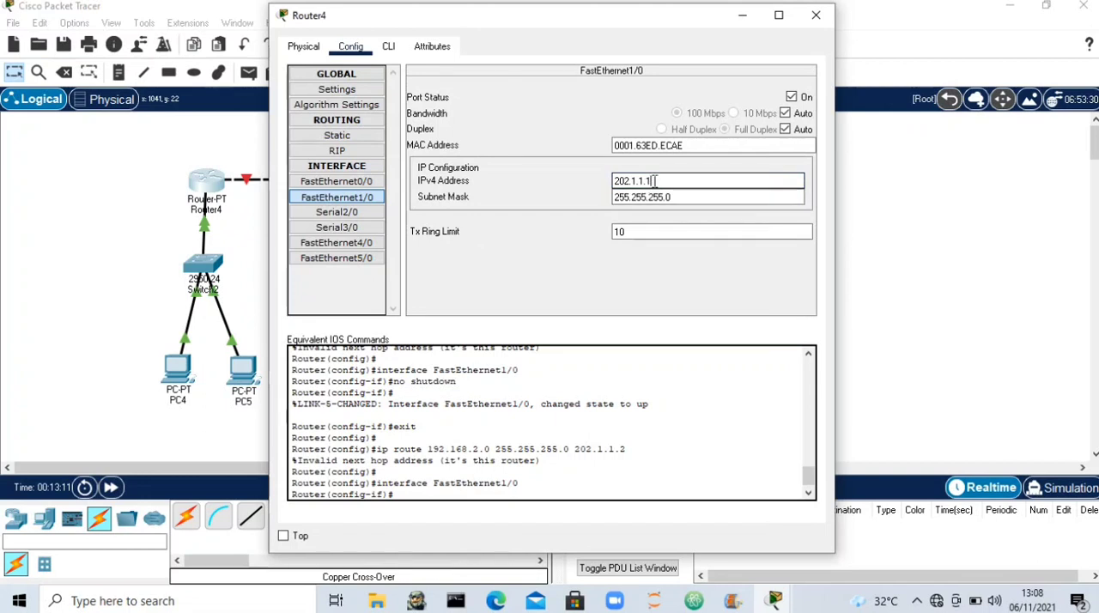
- Add Router4's static route to 192.168.2.0, mask 255.255.255.0, via 202.1.1.2 and close the router's configuration
{"action": "left_click", "coordinate": [358, 136]}
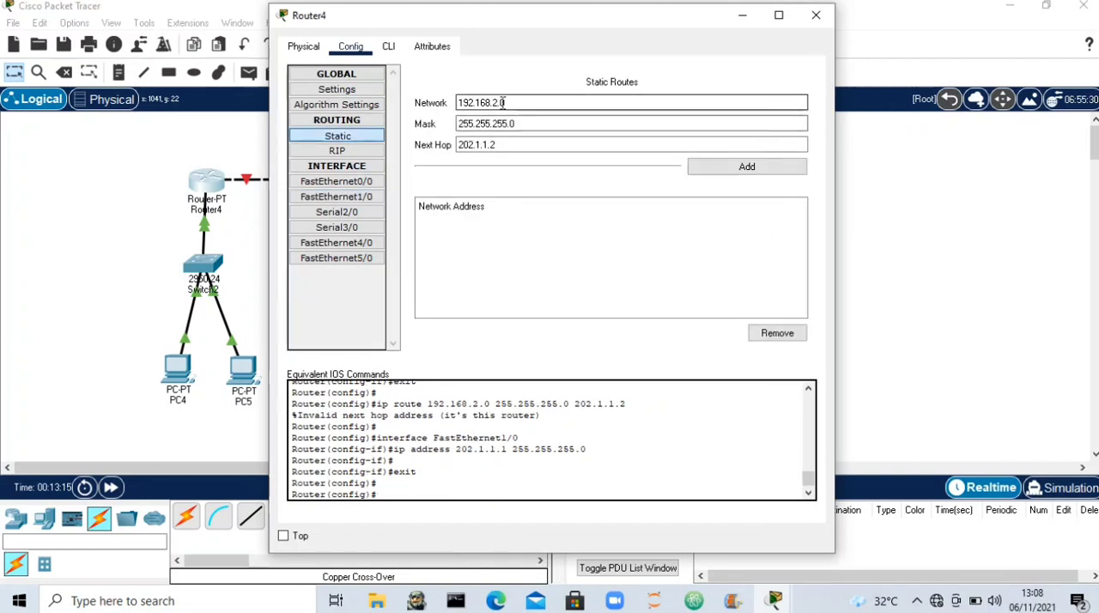
{"action": "left_click", "coordinate": [749, 168]}
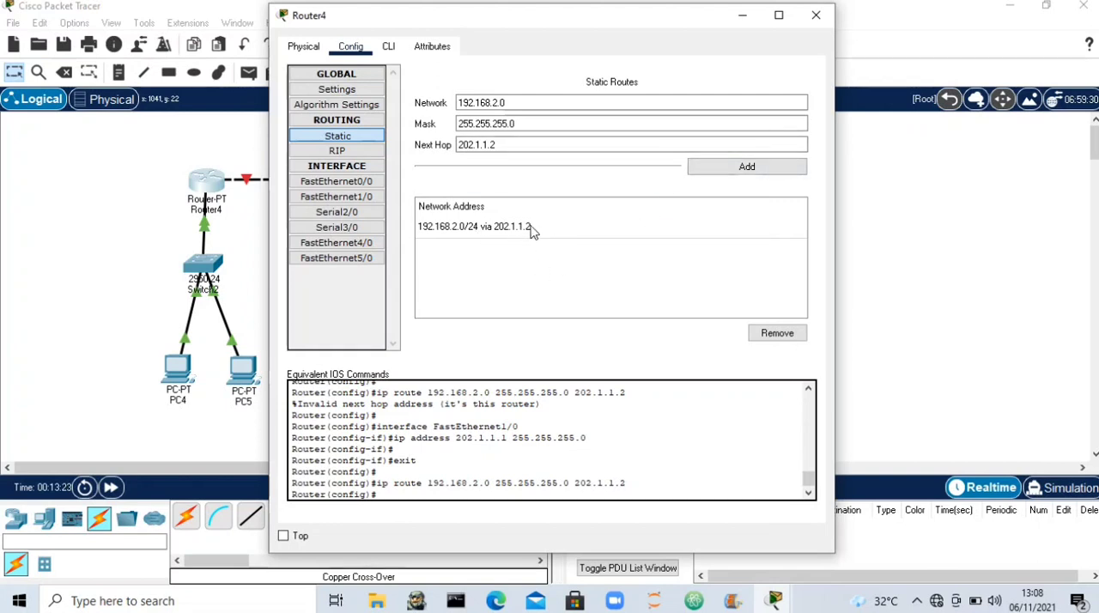
{"action": "left_click", "coordinate": [815, 15]}
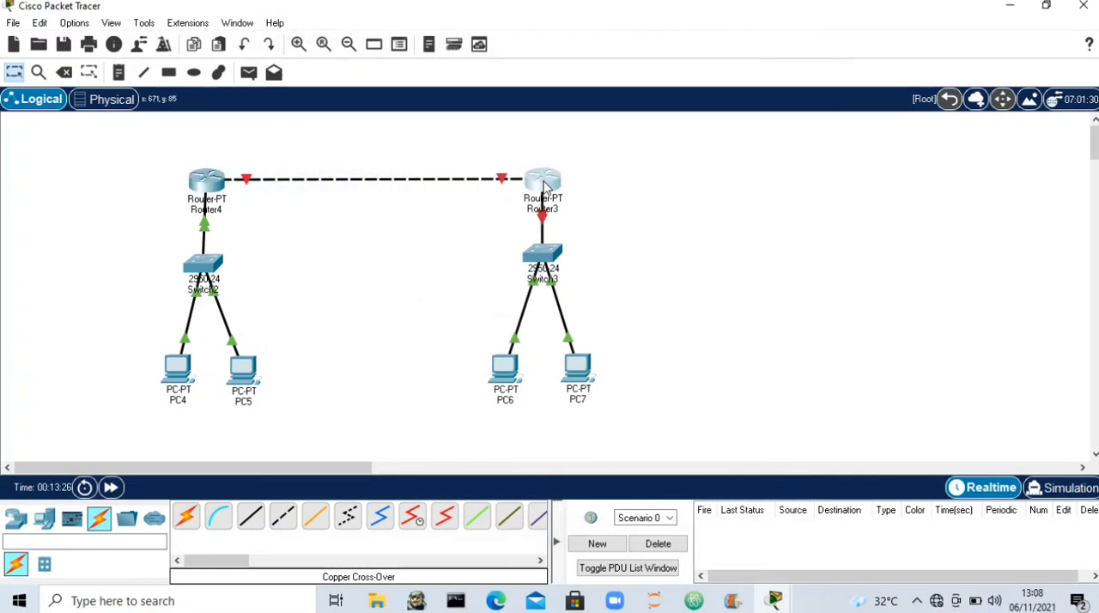
- Turn on Router3's FastEthernet0/0 port and give it IPv4 address 192.168.2.1 with subnet mask 255.255.255.0
{"action": "left_click", "coordinate": [544, 184]}
{"action": "left_click", "coordinate": [348, 47]}
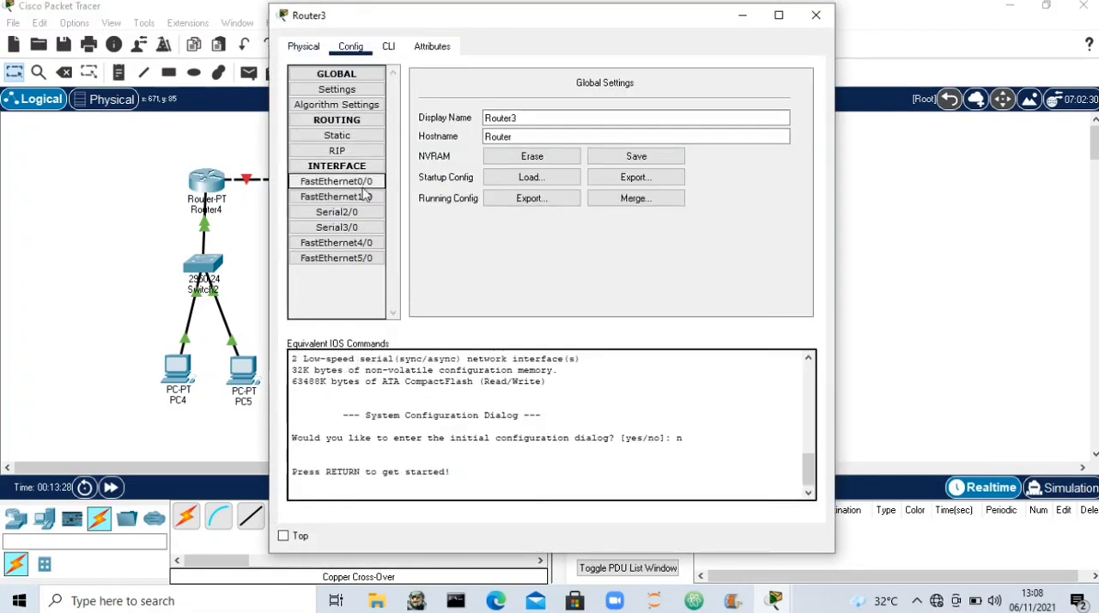
{"action": "left_click", "coordinate": [337, 181]}
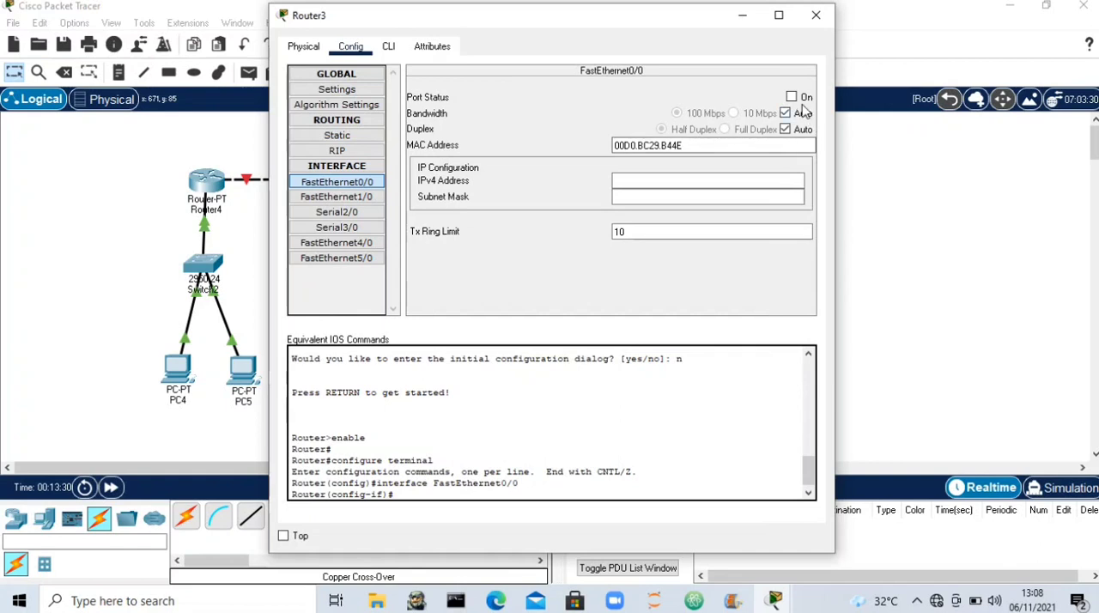
{"action": "left_click", "coordinate": [801, 100]}
{"action": "left_click", "coordinate": [713, 181]}
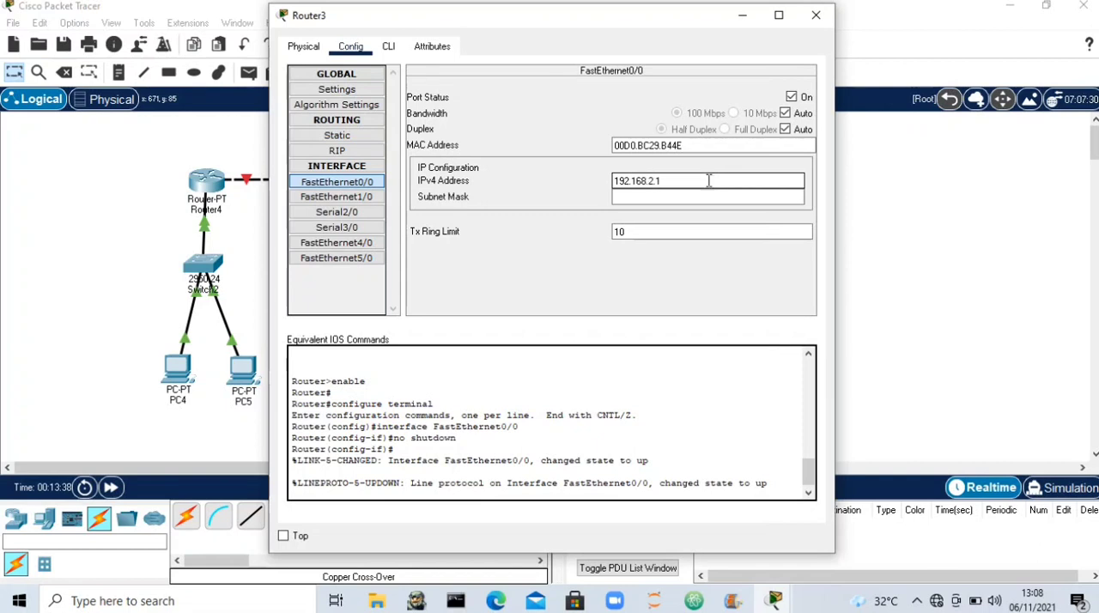
{"action": "left_click", "coordinate": [676, 197]}
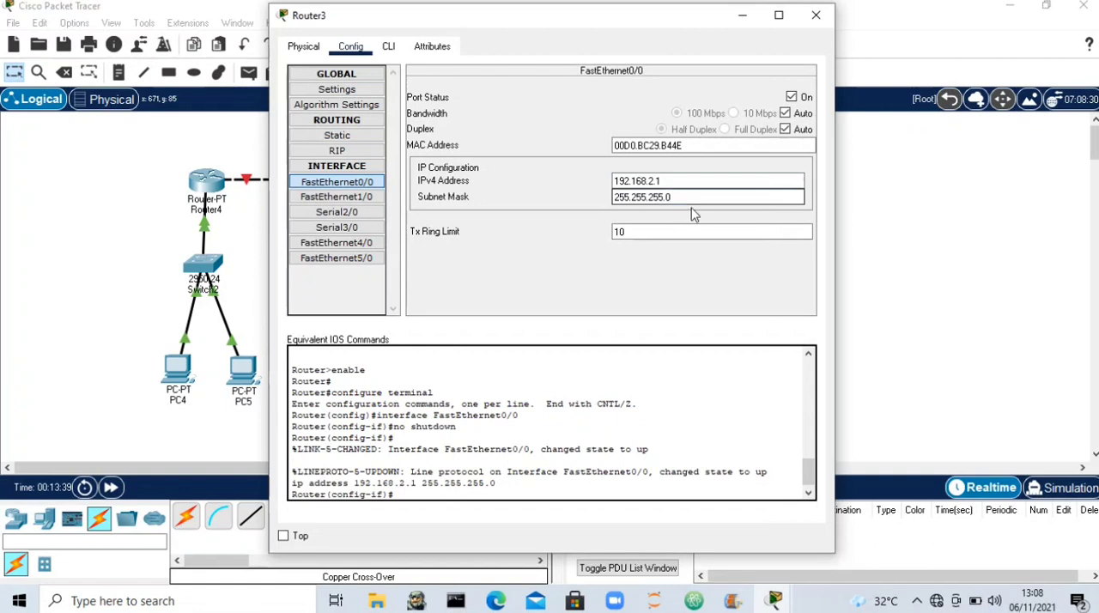
- Turn on Router3's FastEthernet1/0 port and give it IPv4 address 202.1.1.2 with subnet mask 255.255.255.0
{"action": "left_click", "coordinate": [320, 198]}
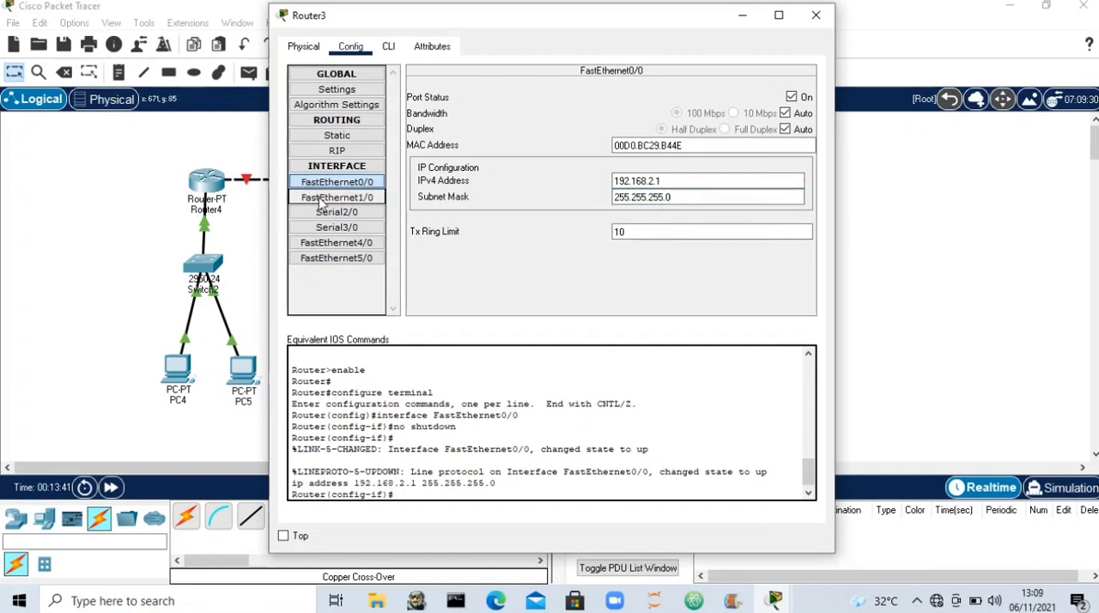
{"action": "left_click", "coordinate": [804, 98]}
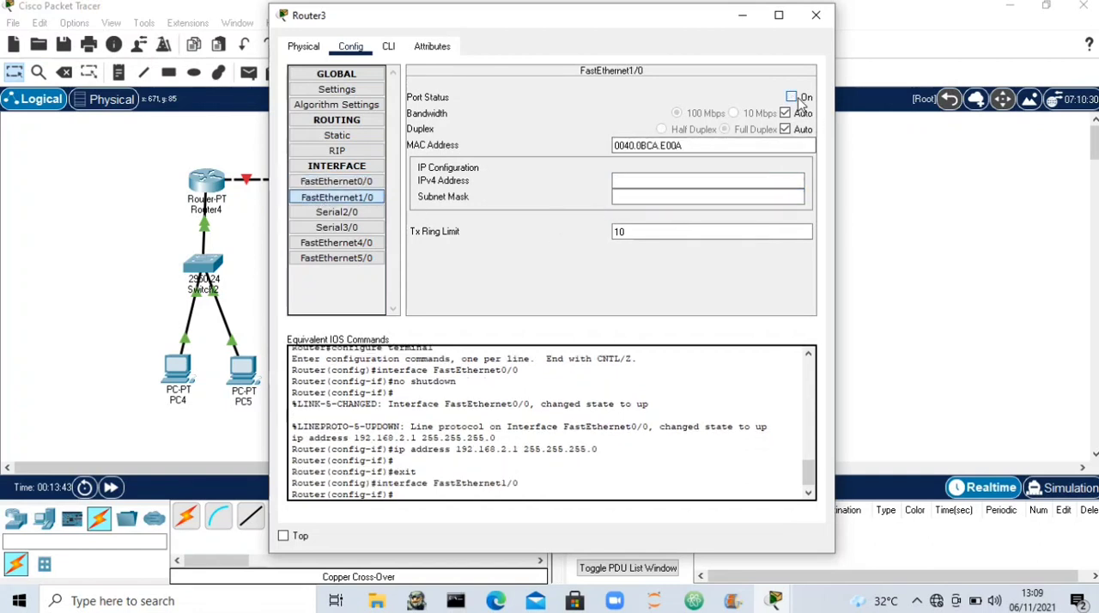
{"action": "left_click", "coordinate": [709, 180]}
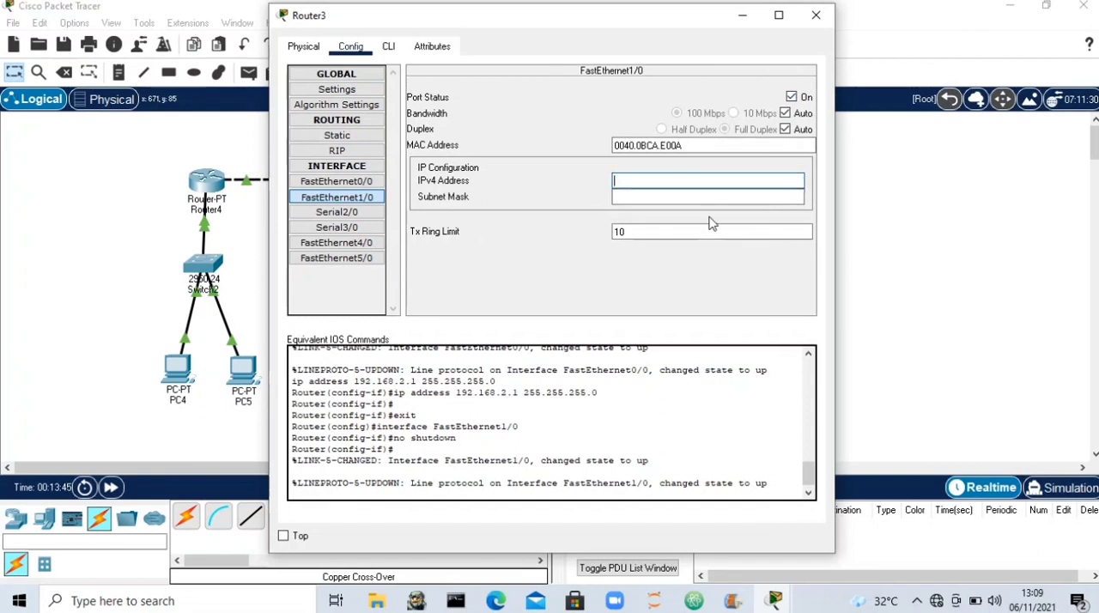
{"action": "type", "text": "202"}
{"action": "left_click", "coordinate": [721, 199]}
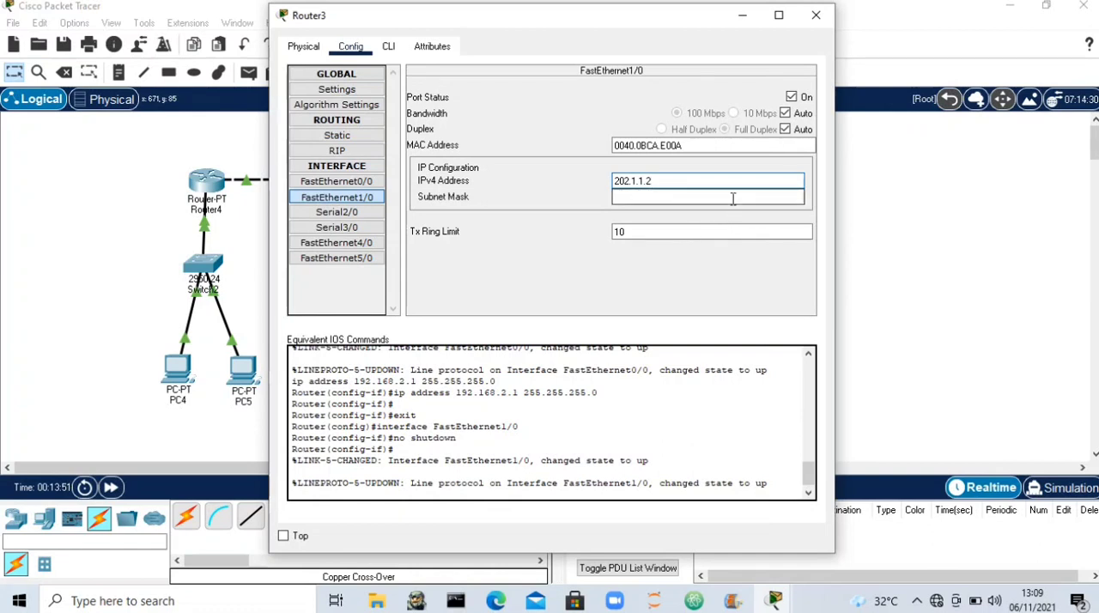
- Add a static route on Router3 to network 192.168.1.0, mask 255.255.255.0, with next hop 202.1.1.1
{"action": "left_click", "coordinate": [372, 139]}
{"action": "left_click", "coordinate": [607, 104]}
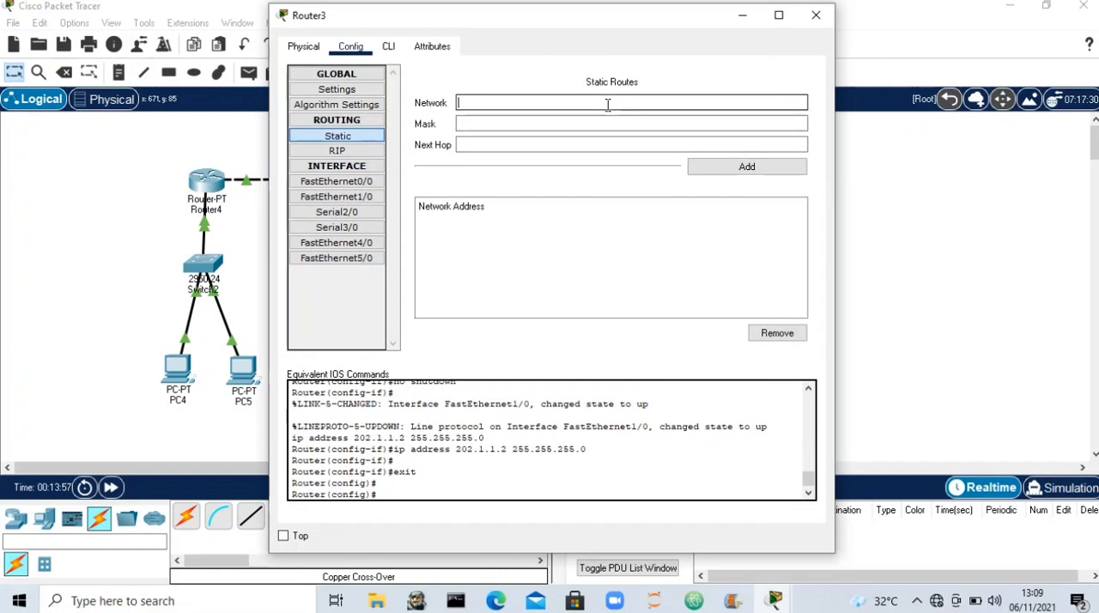
{"action": "type", "text": "192.168.1.0"}
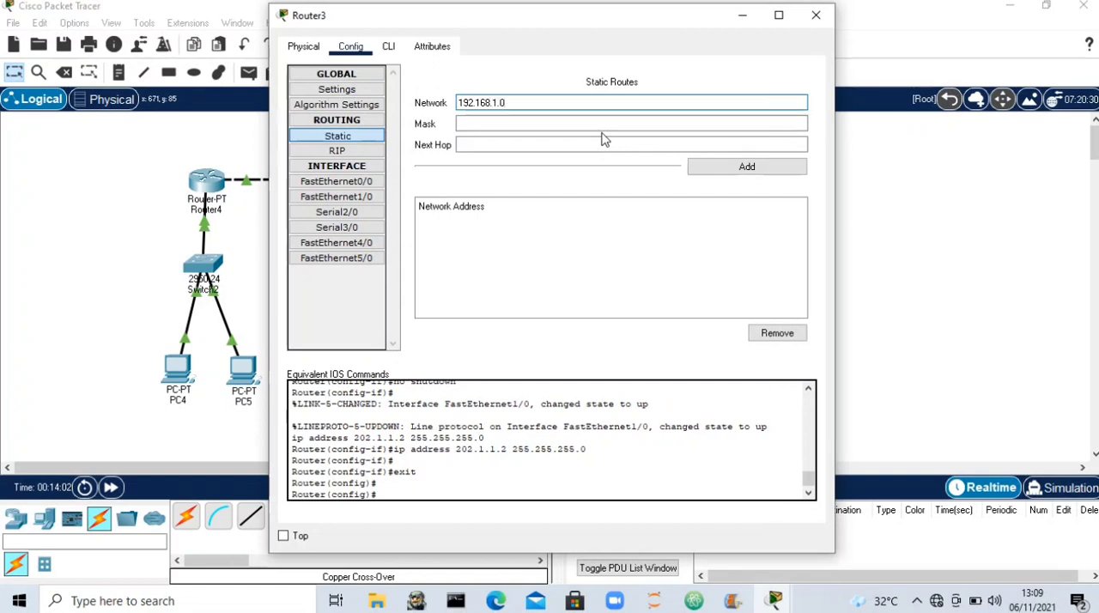
{"action": "left_click", "coordinate": [606, 124]}
{"action": "type", "text": "255.255.255.0"}
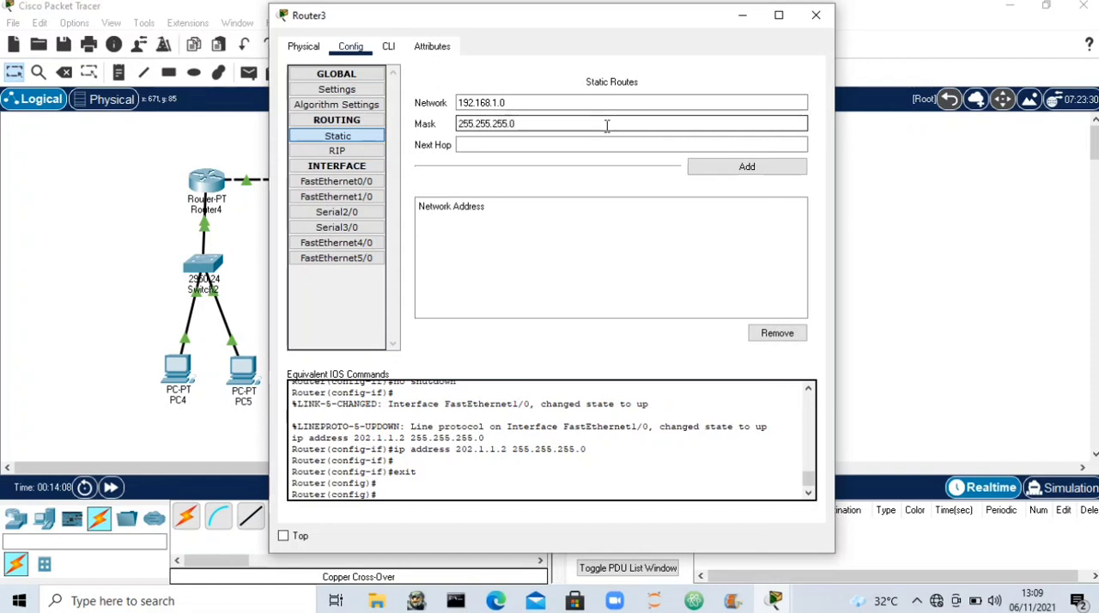
{"action": "left_click", "coordinate": [605, 144]}
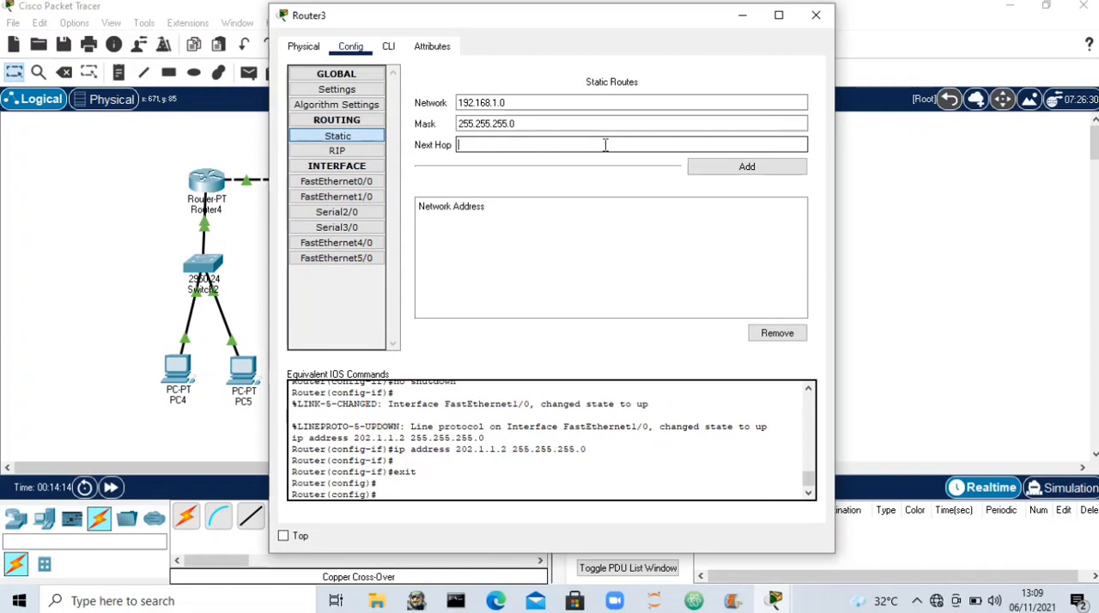
{"action": "type", "text": "202.1.1.1"}
{"action": "left_click", "coordinate": [712, 166]}
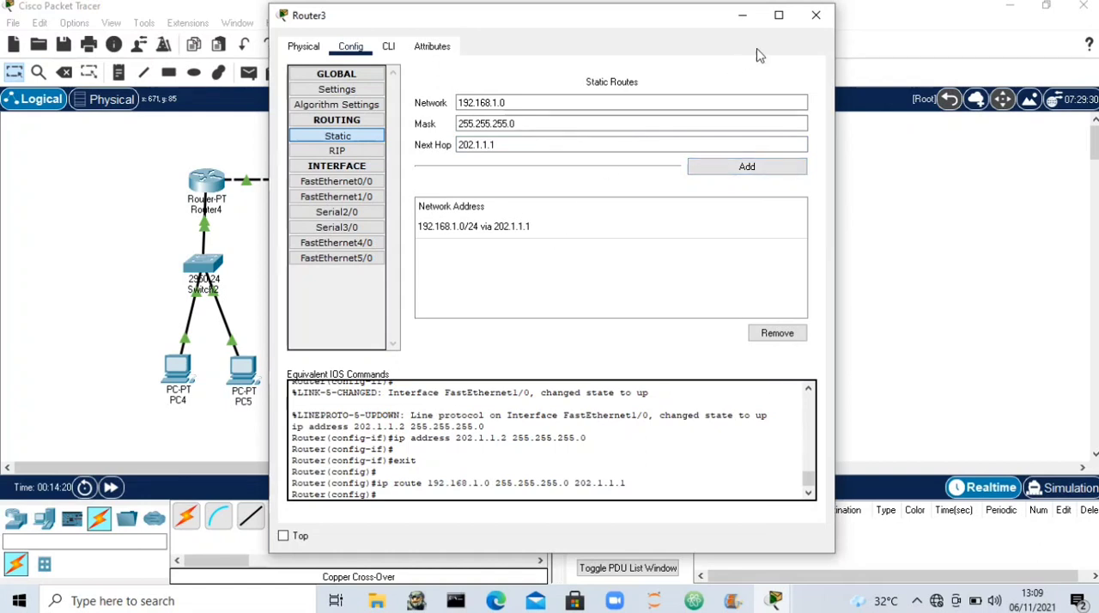
- Close Router3's configuration, then switch to Simulation mode and play a simple PDU sent from PC4 to Router4
{"action": "left_click", "coordinate": [816, 15]}
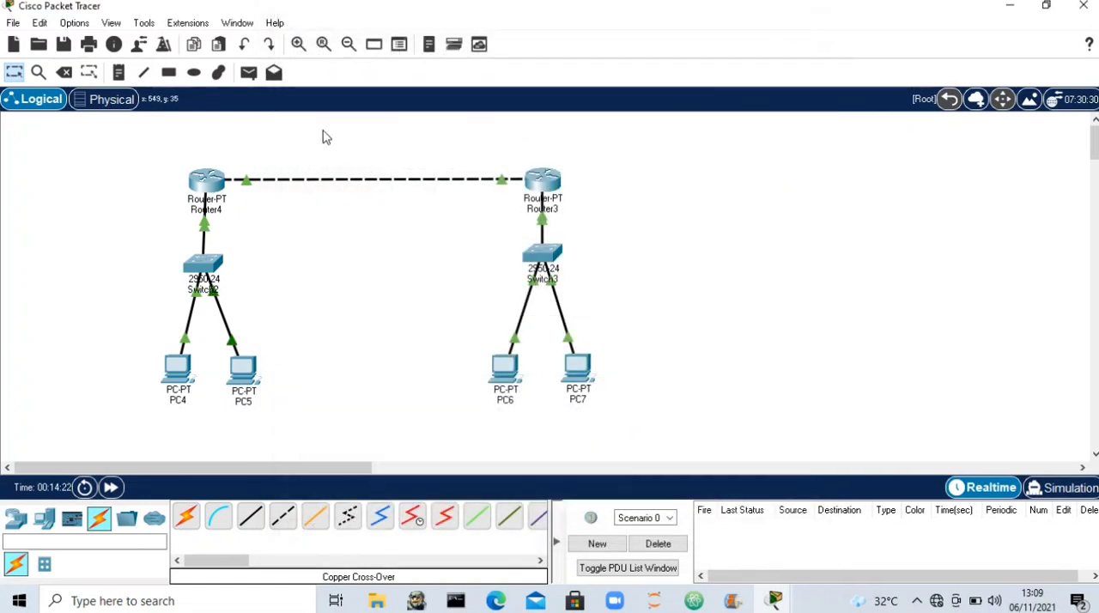
{"action": "left_click", "coordinate": [250, 76]}
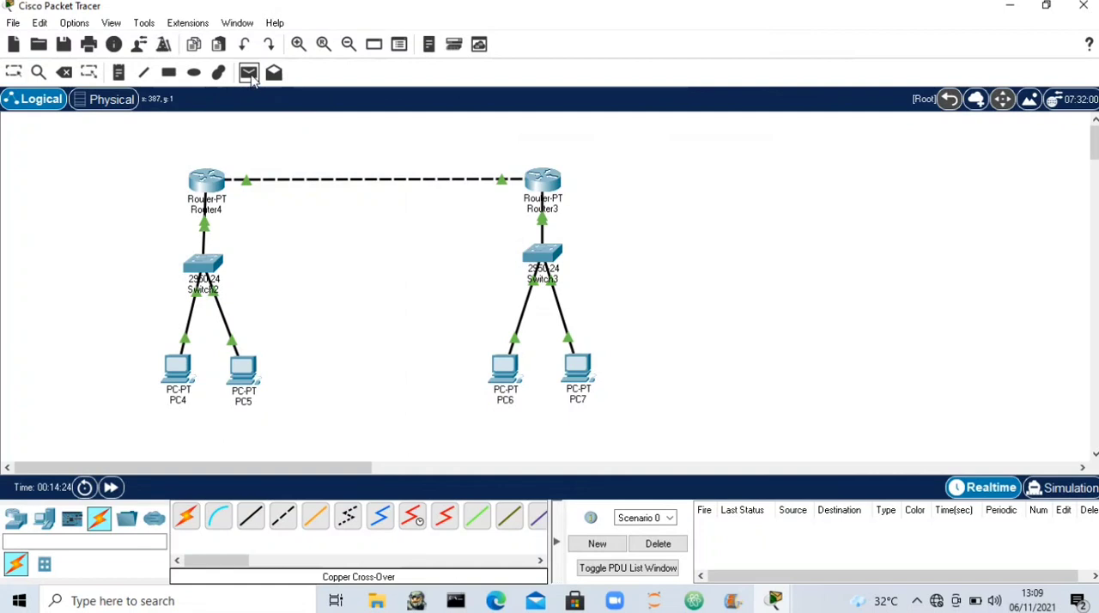
{"action": "left_click", "coordinate": [1062, 491]}
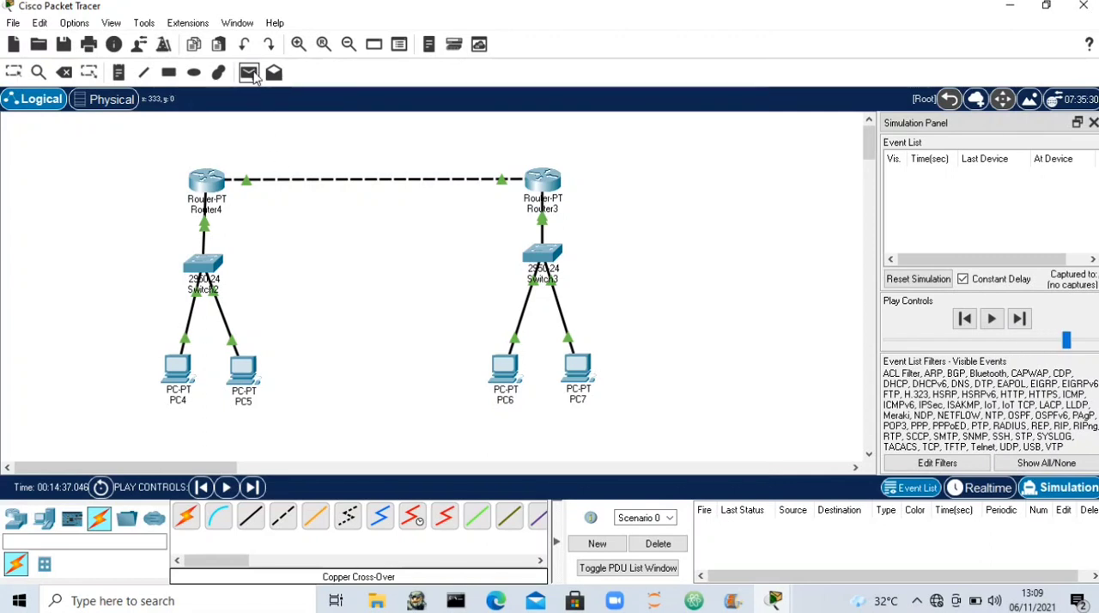
{"action": "left_click", "coordinate": [177, 365]}
{"action": "left_click", "coordinate": [206, 182]}
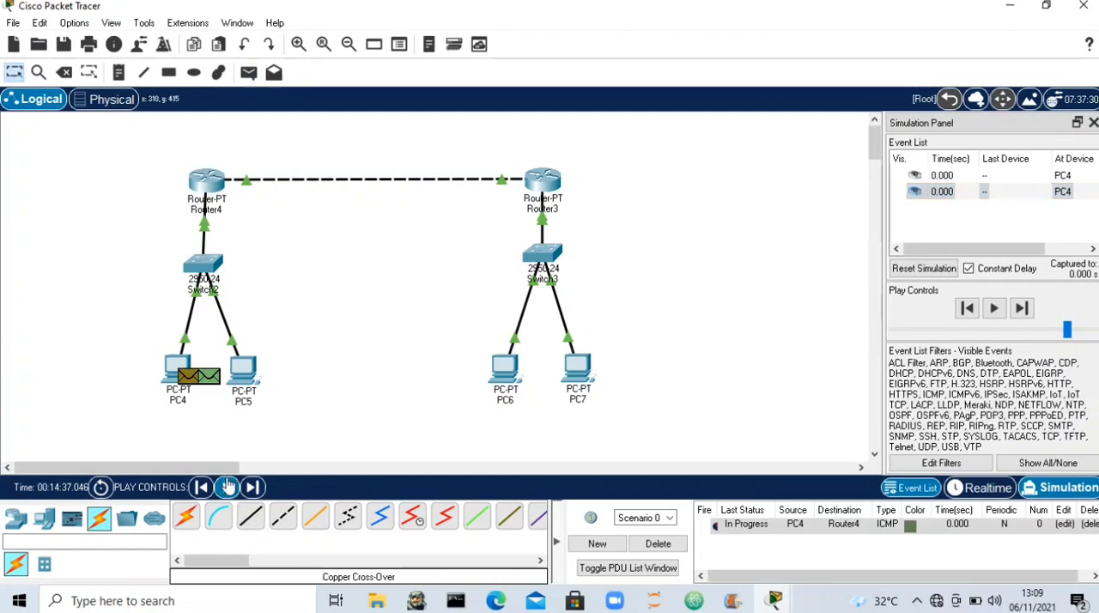
{"action": "left_click", "coordinate": [227, 488]}
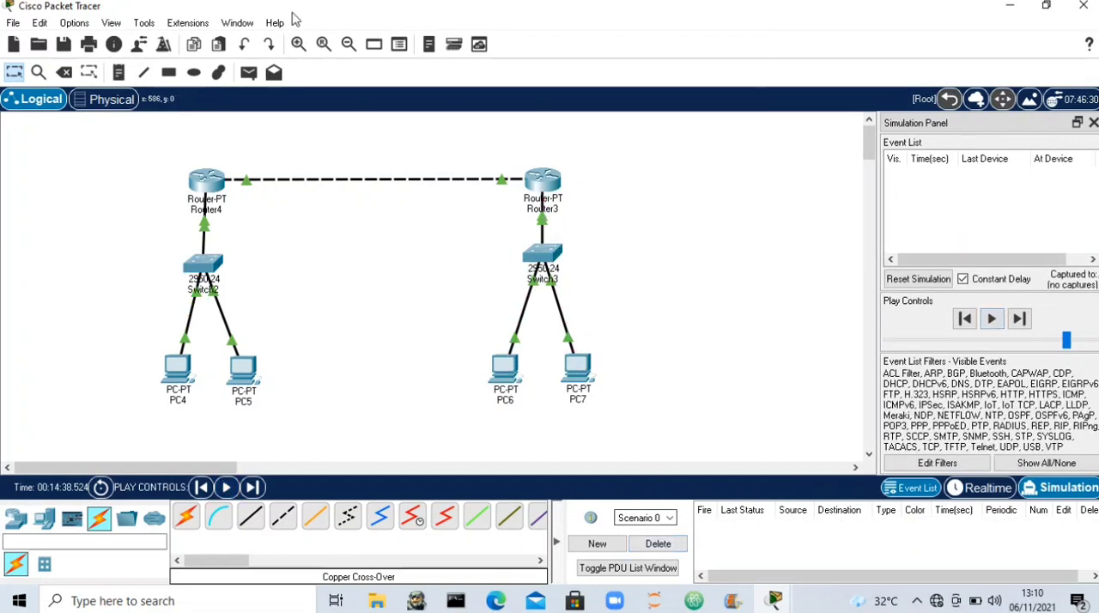
- Simulate a simple PDU from Router4 to Router3, then delete the test scenario
{"action": "left_click", "coordinate": [248, 72]}
{"action": "left_click", "coordinate": [208, 181]}
{"action": "left_click", "coordinate": [538, 206]}
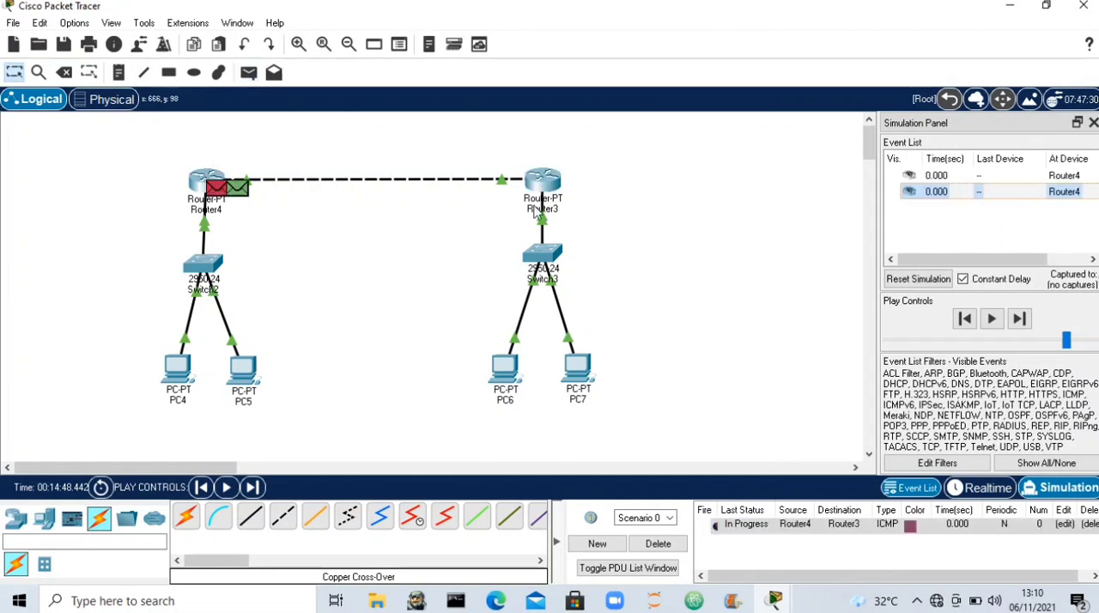
{"action": "left_click", "coordinate": [227, 487]}
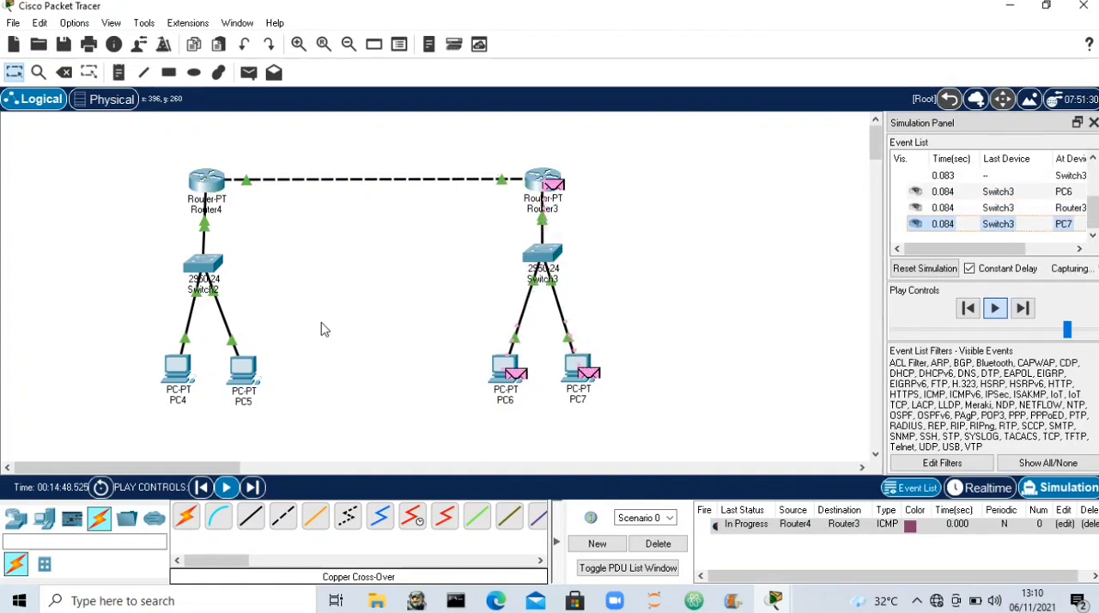
{"action": "left_click", "coordinate": [657, 544]}
- Repeat the simple PDU test from Router4 to Router3 in the simulation and clear its scenario
{"action": "left_click", "coordinate": [248, 73]}
{"action": "left_click", "coordinate": [199, 182]}
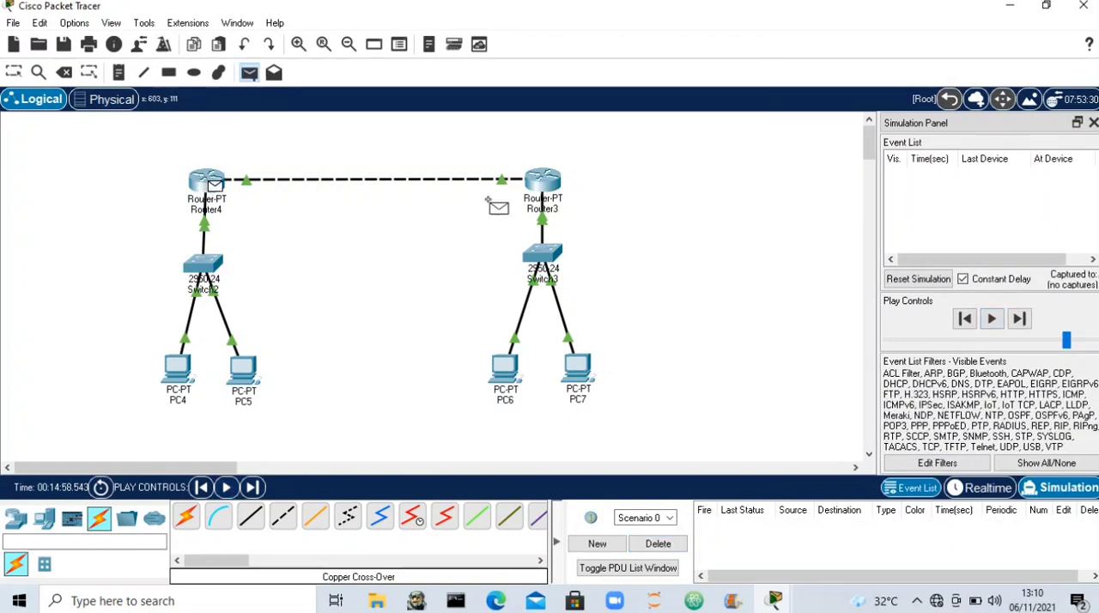
{"action": "left_click", "coordinate": [548, 182]}
{"action": "left_click", "coordinate": [225, 487]}
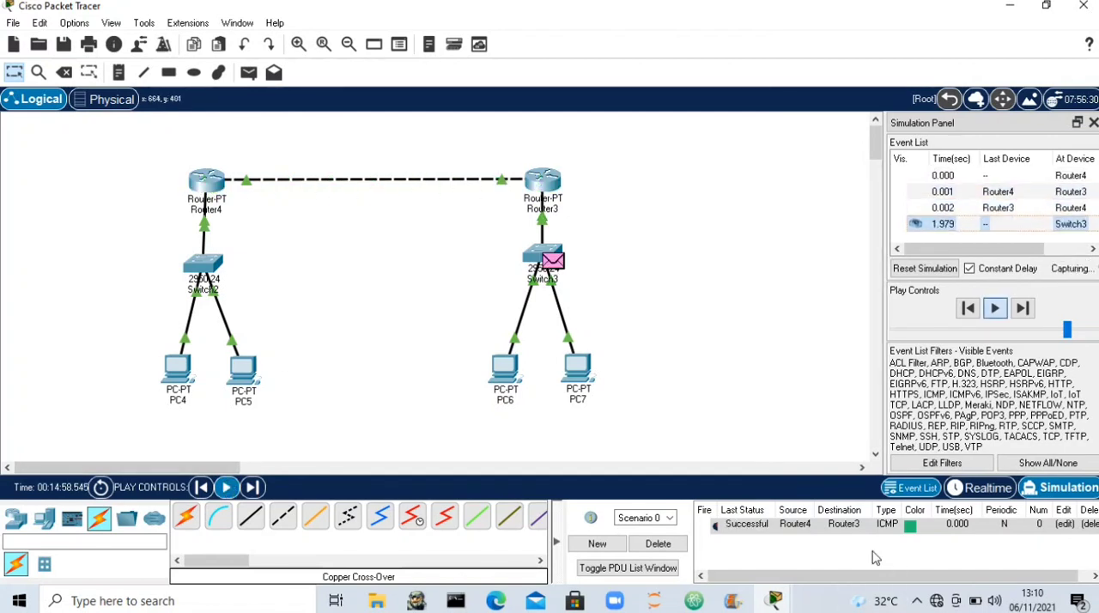
{"action": "left_click", "coordinate": [658, 544]}
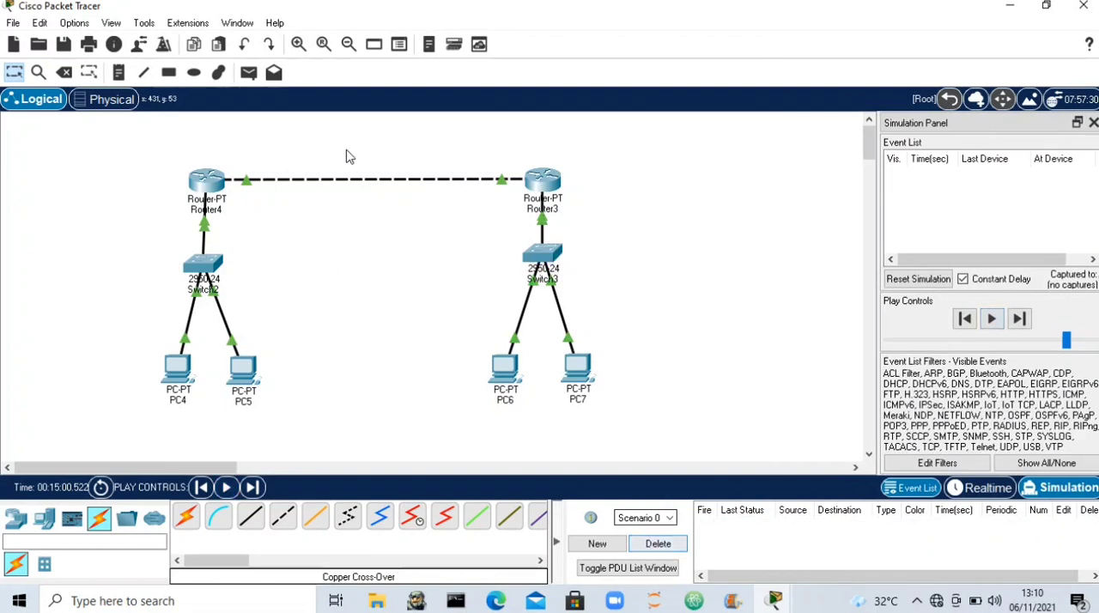
- Simulate a simple PDU from PC4 to PC6 across the two routers, then delete the test scenario
{"action": "left_click", "coordinate": [249, 74]}
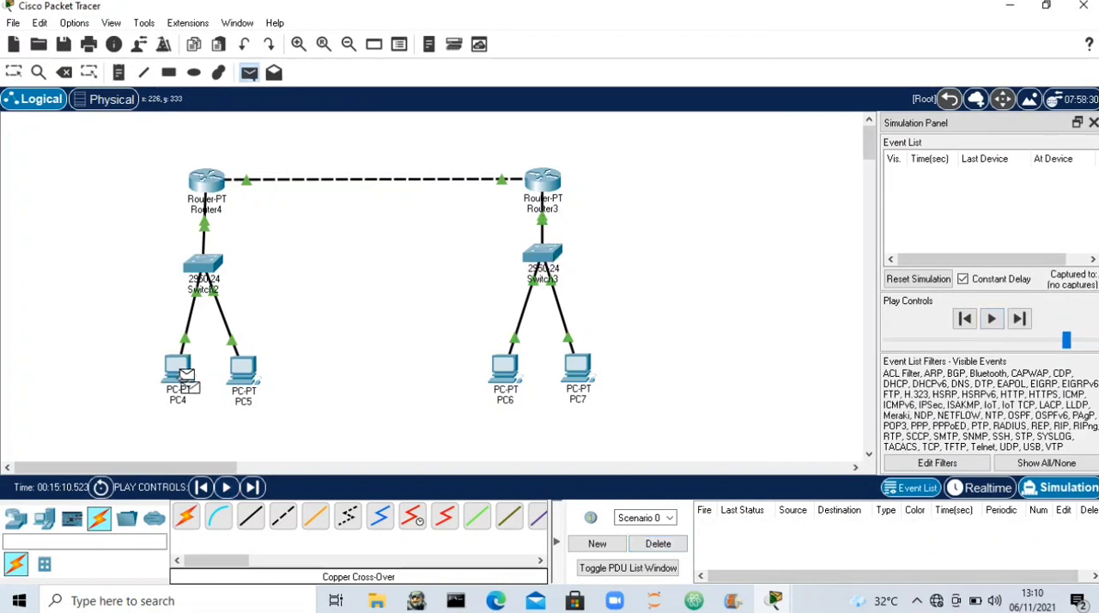
{"action": "left_click", "coordinate": [500, 369]}
{"action": "left_click", "coordinate": [226, 486]}
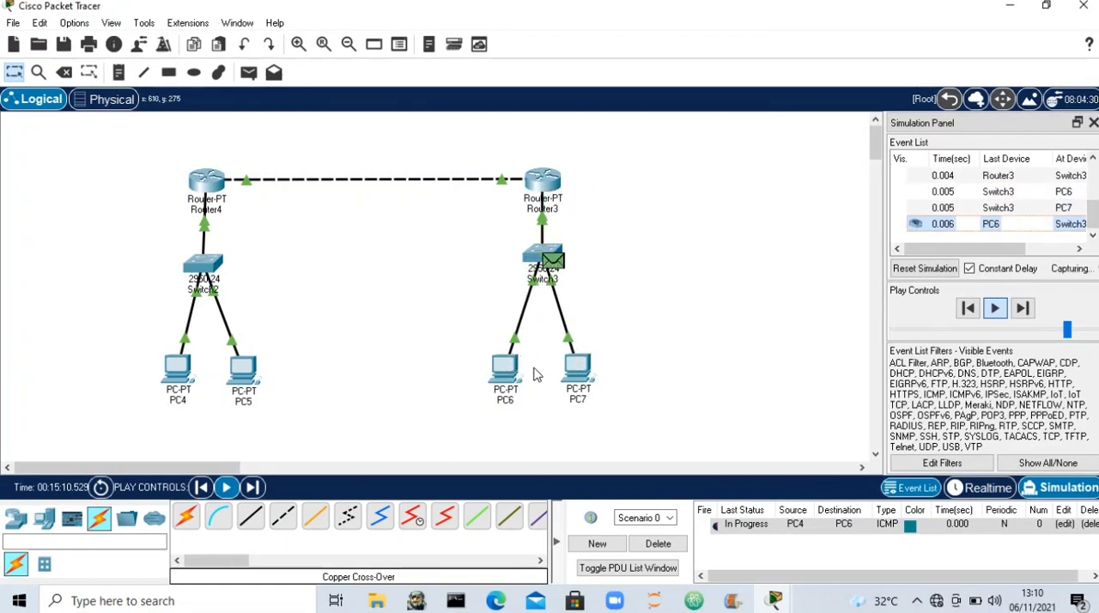
{"action": "left_click", "coordinate": [657, 543]}
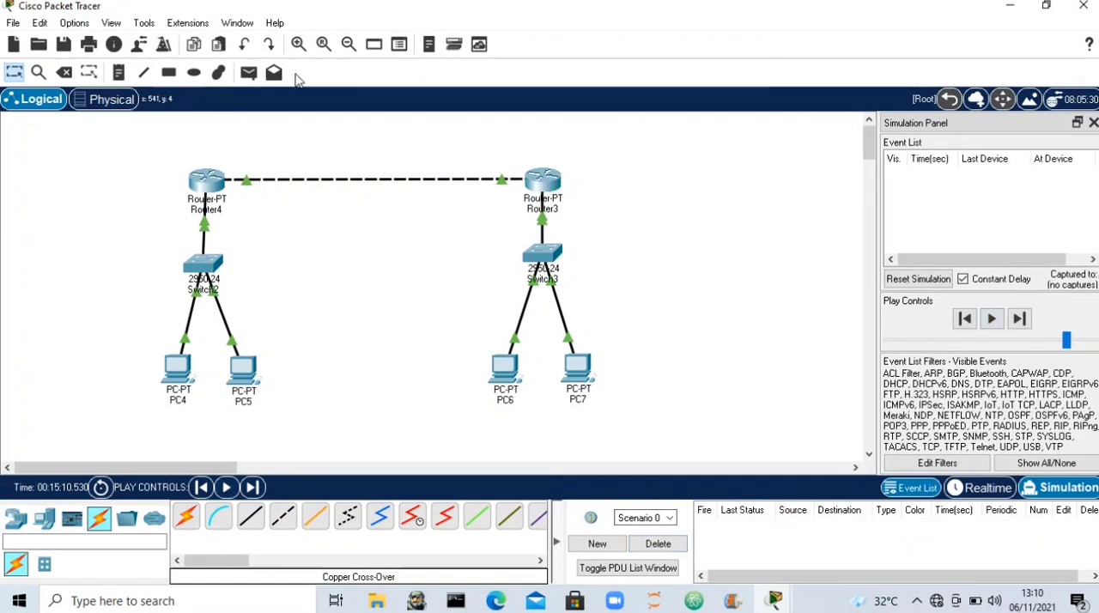
- Repeat the simple PDU test from PC4 to PC6 in the simulation and clear its scenario
{"action": "left_click", "coordinate": [181, 367]}
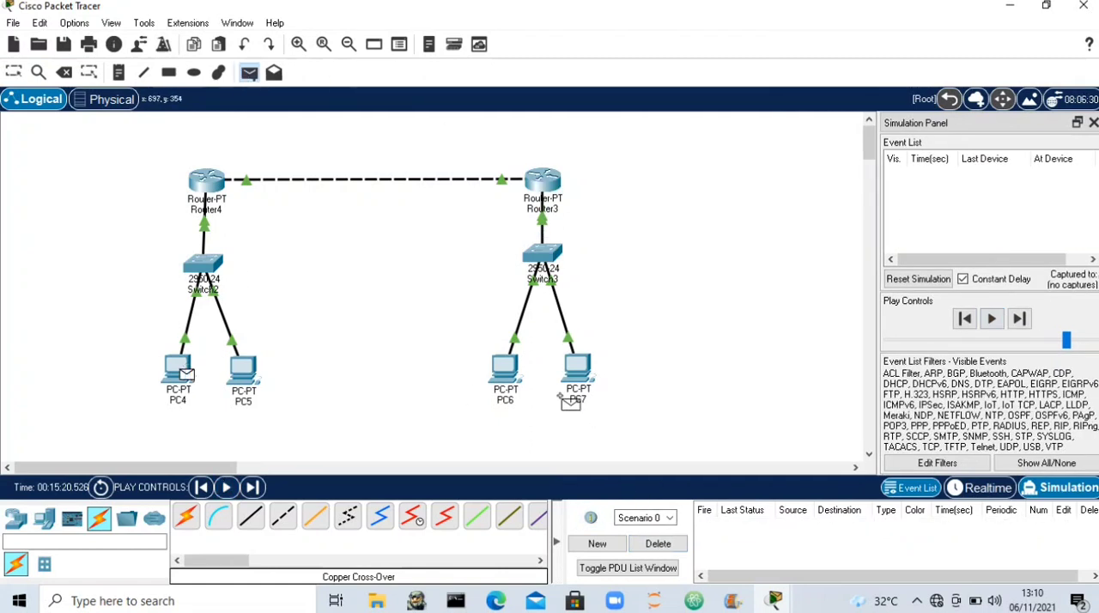
{"action": "left_click", "coordinate": [513, 374]}
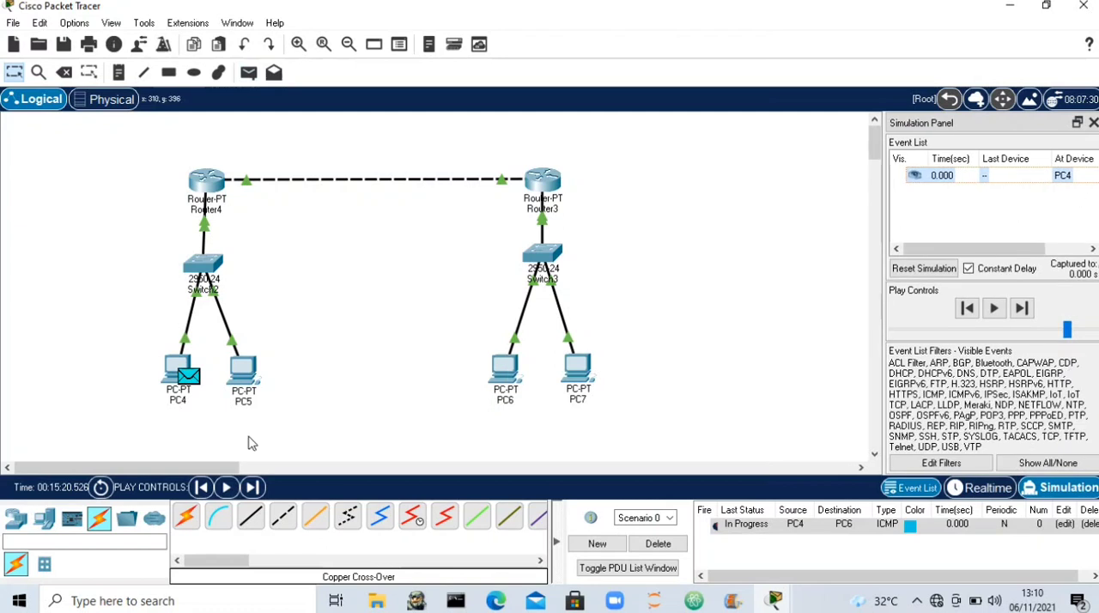
{"action": "left_click", "coordinate": [226, 487]}
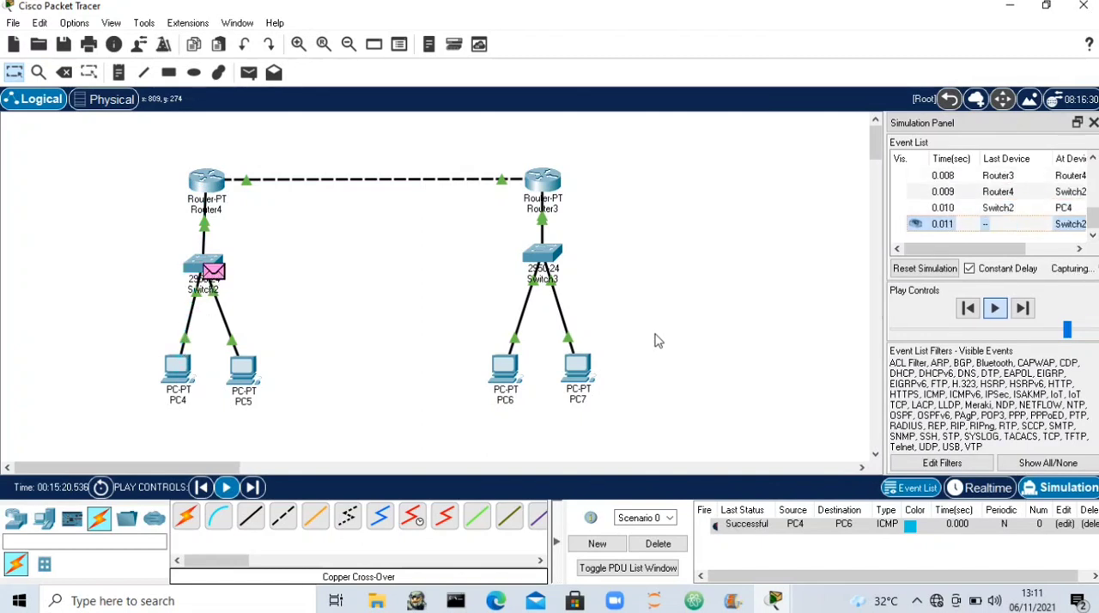
{"action": "left_click", "coordinate": [682, 551]}
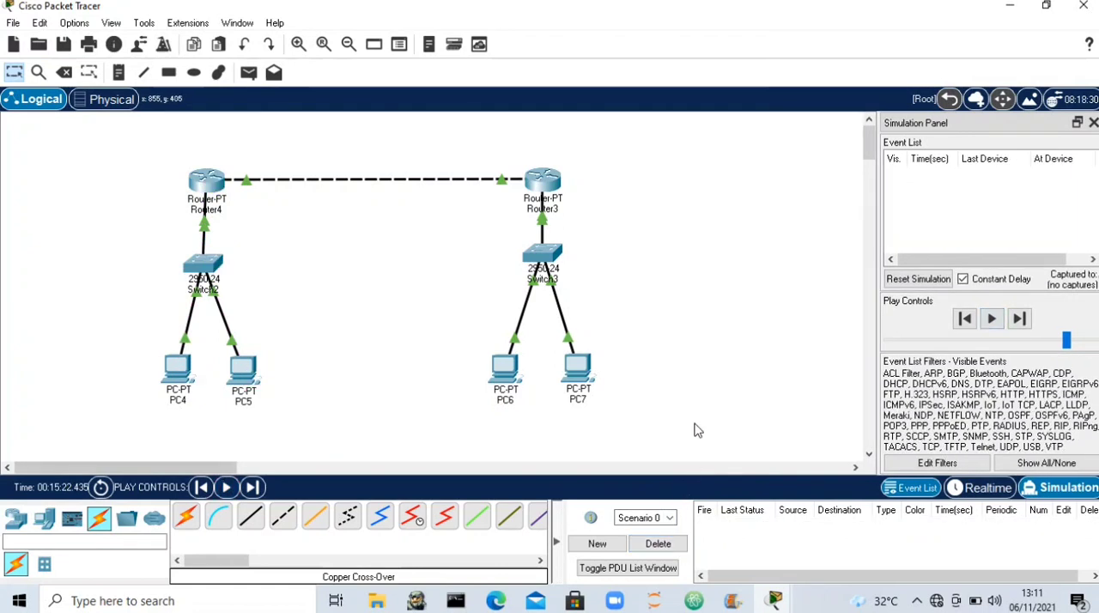